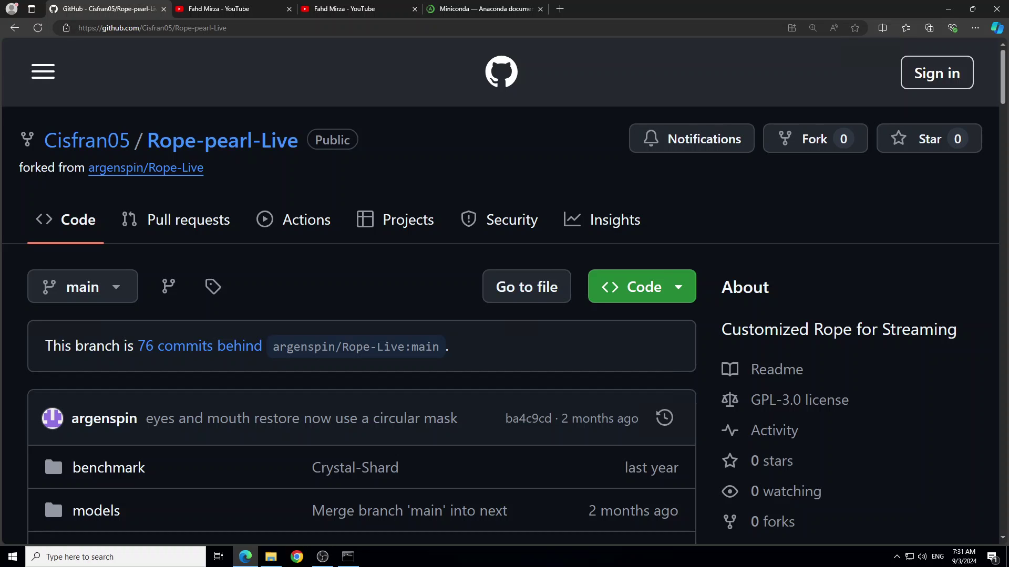
Look over the YouTube channel's search results for deep and rope, and return to the Rope-pearl-Live GitHub repository
{"action": "key", "text": "ctrl+Tab"}
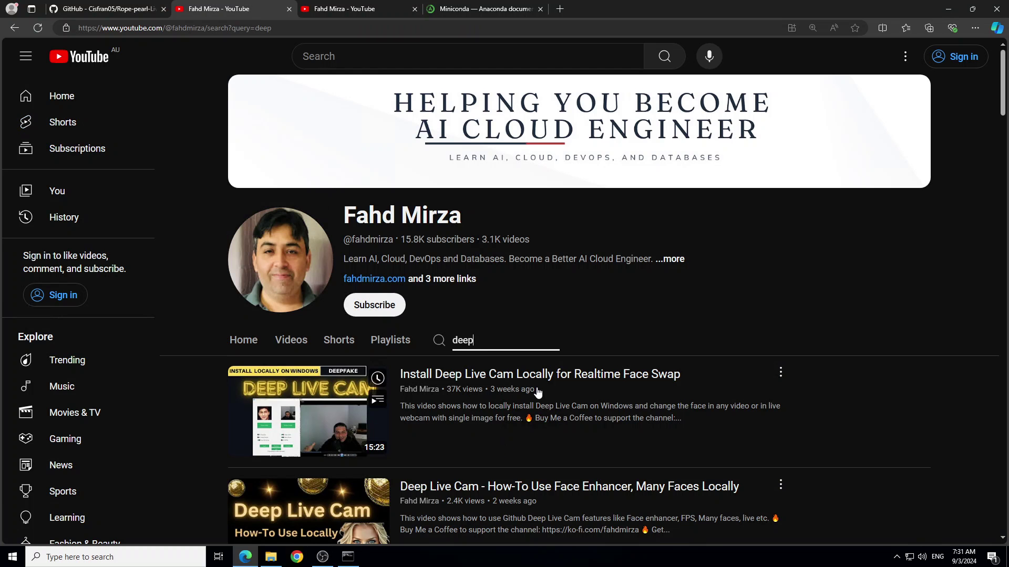
{"action": "left_click", "coordinate": [365, 8]}
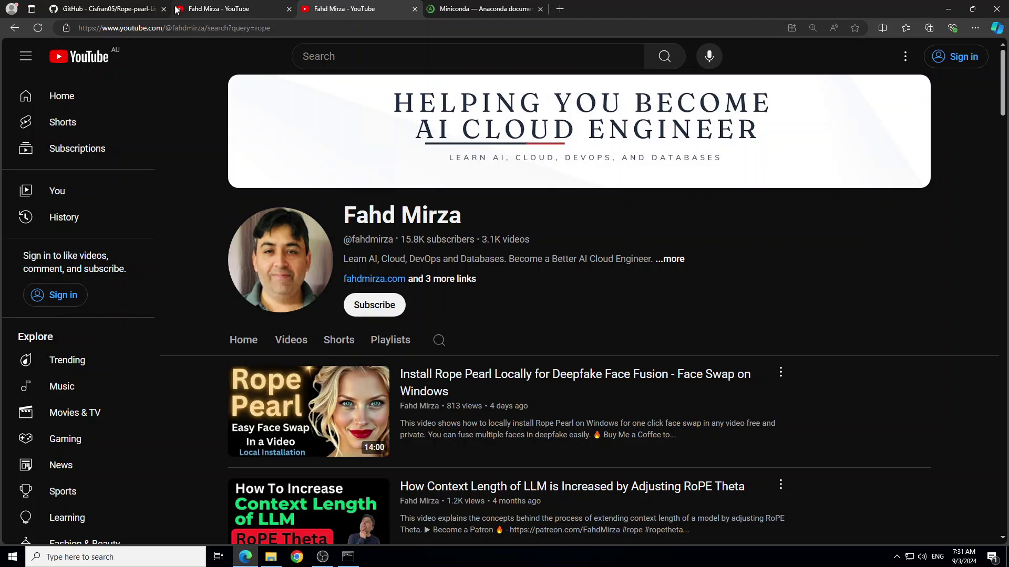
{"action": "left_click", "coordinate": [110, 9]}
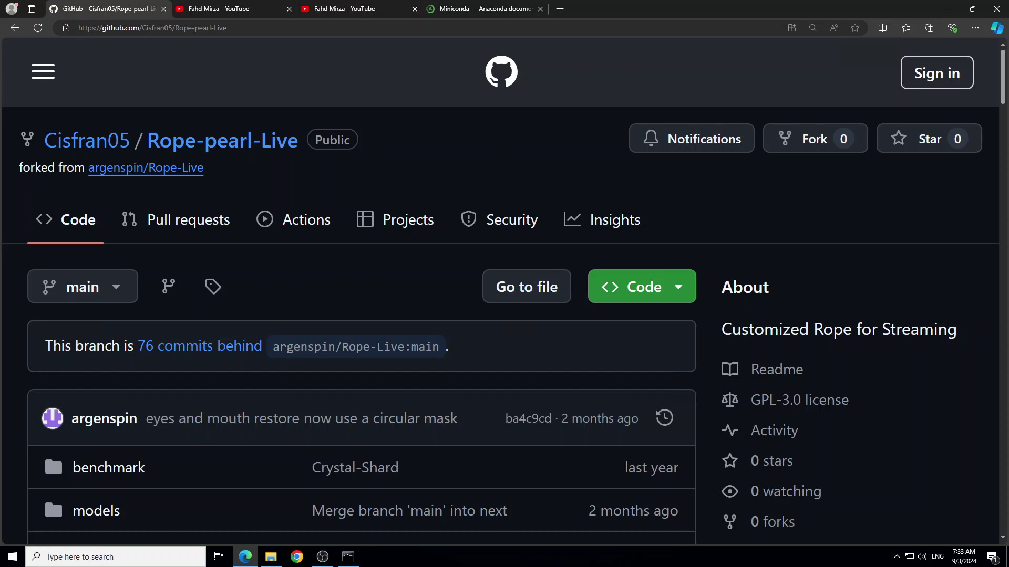
On the Miniconda documentation page, accept the cookies and go to the Anaconda Distribution download page
{"action": "left_click", "coordinate": [455, 9]}
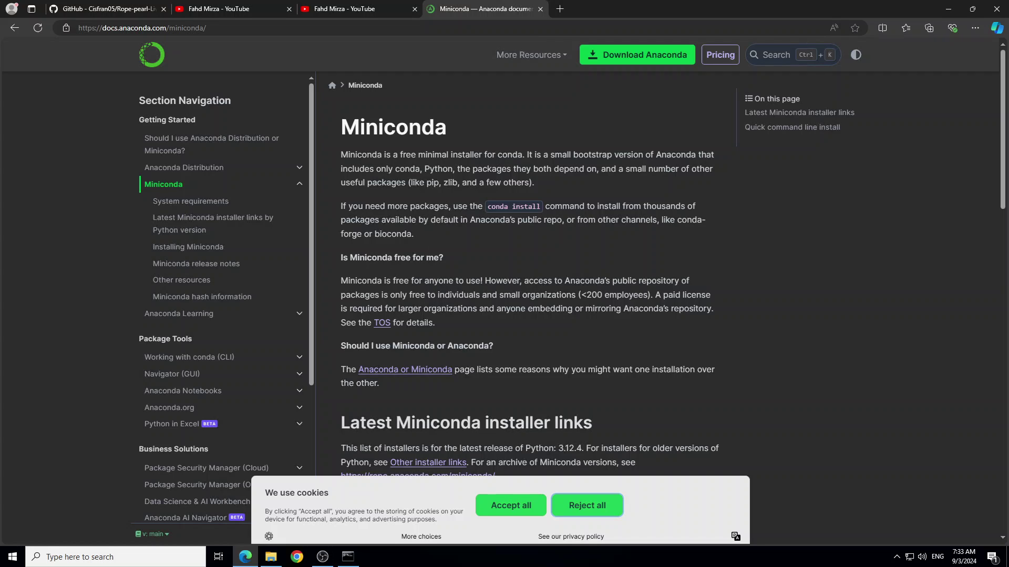
{"action": "left_click", "coordinate": [511, 506]}
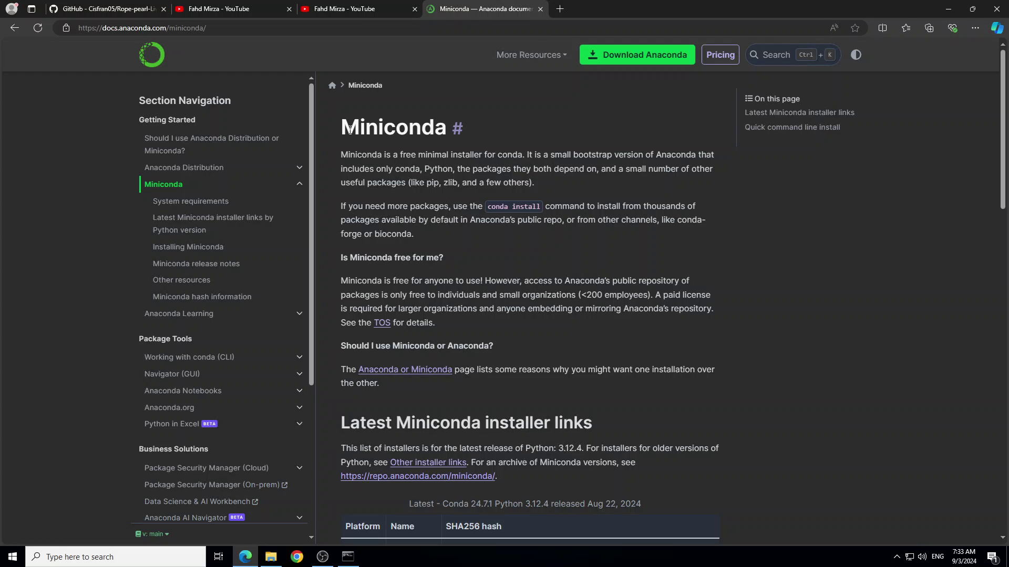
{"action": "left_click", "coordinate": [624, 59]}
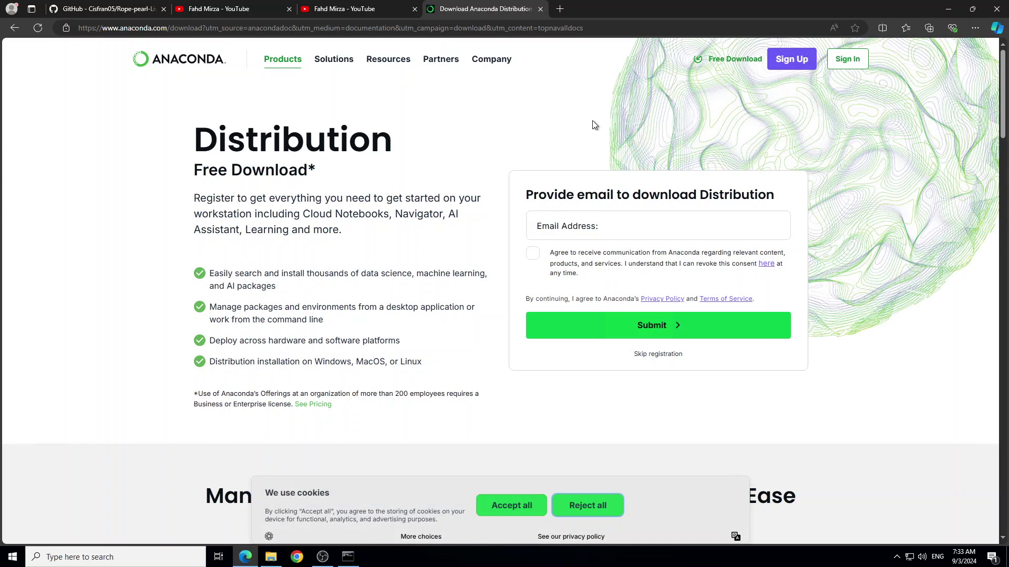
Register for the Distribution download with the saved e-mail address and download the Windows installer
{"action": "left_click", "coordinate": [566, 229]}
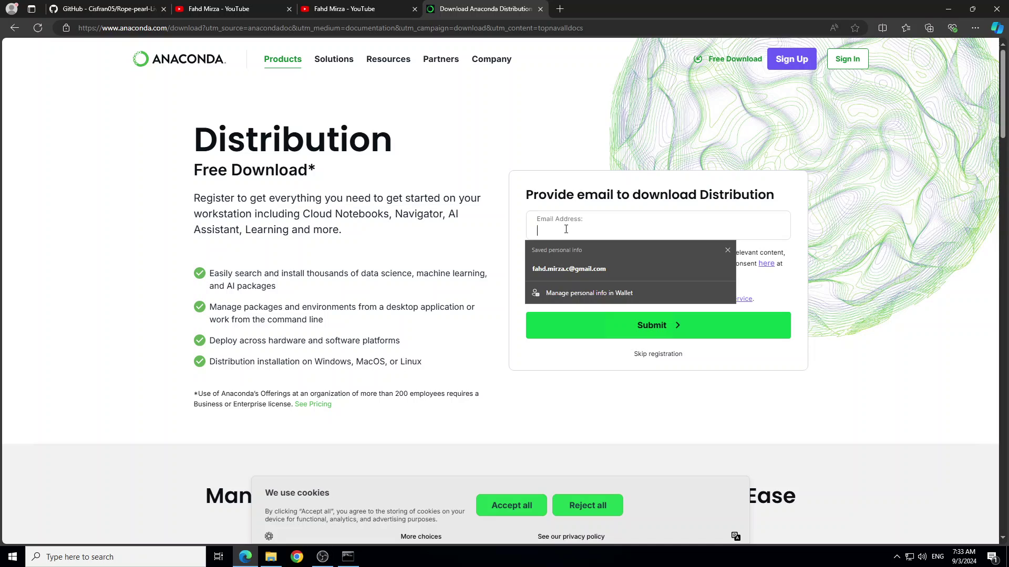
{"action": "left_click", "coordinate": [569, 268]}
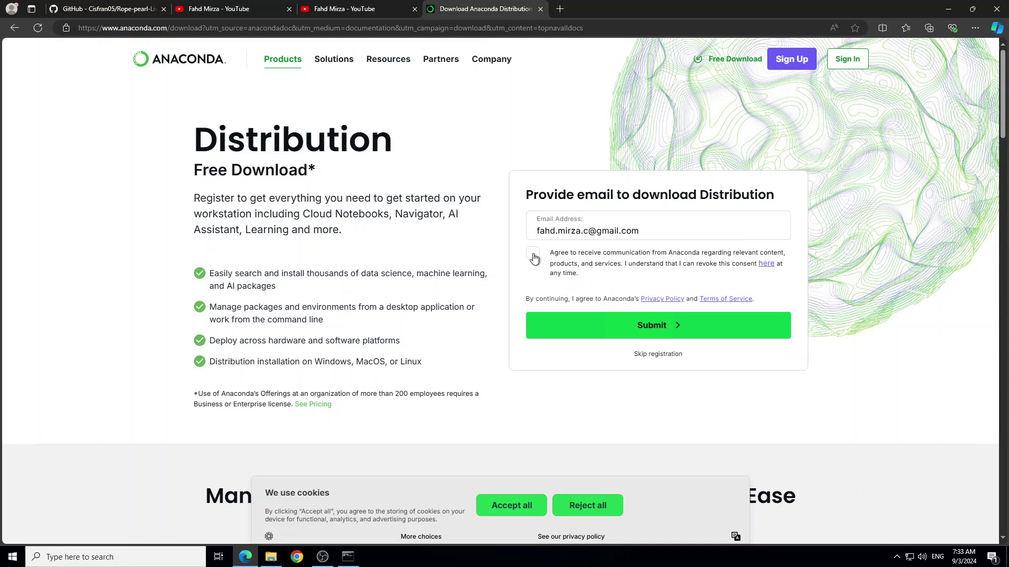
{"action": "left_click", "coordinate": [613, 329]}
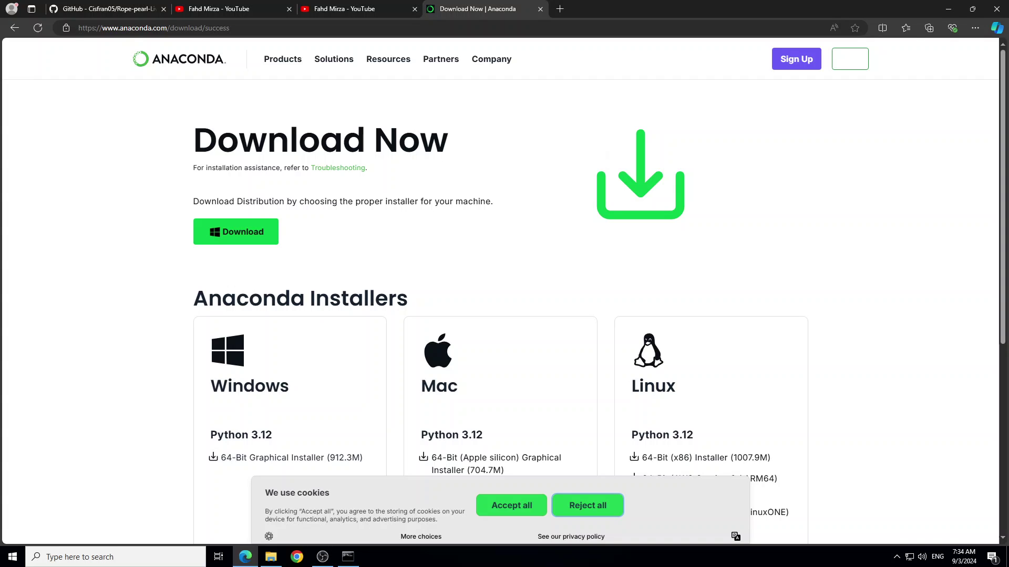
{"action": "left_click", "coordinate": [235, 232]}
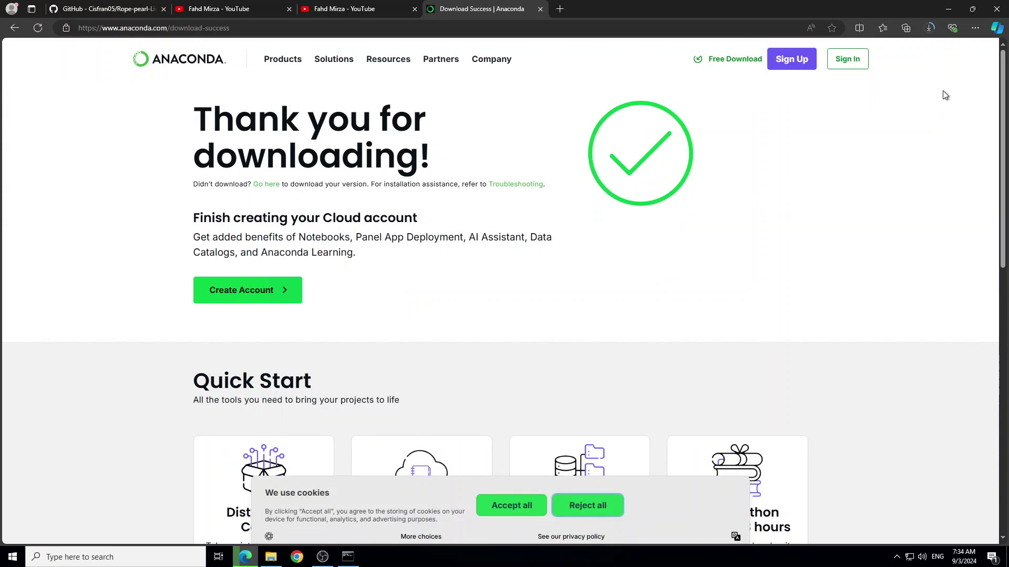
Run the downloaded Anaconda3 2024.06-1 installer and install it for all users in C:\ProgramData\anaconda3
{"action": "left_click", "coordinate": [929, 28]}
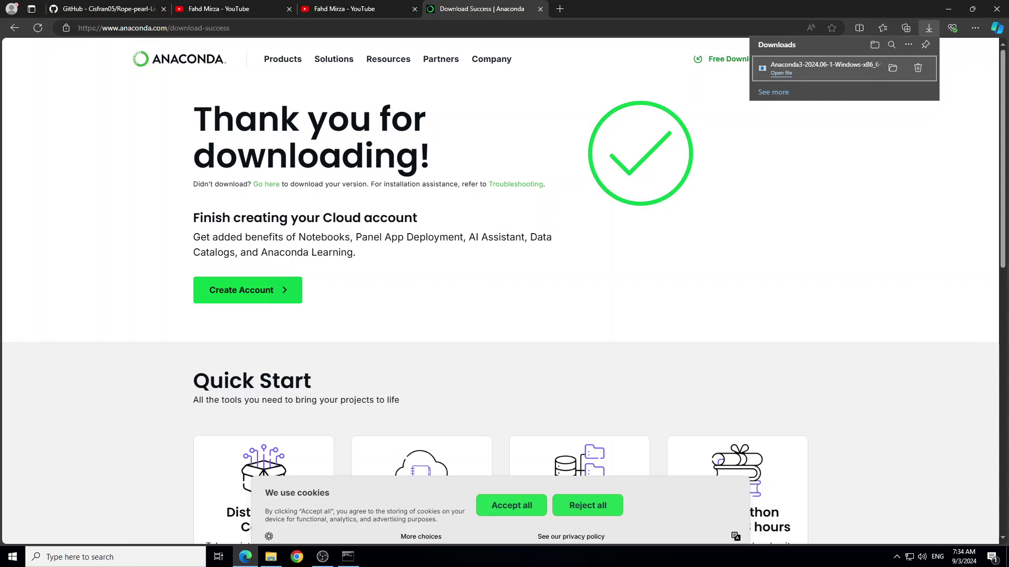
{"action": "left_click", "coordinate": [781, 73]}
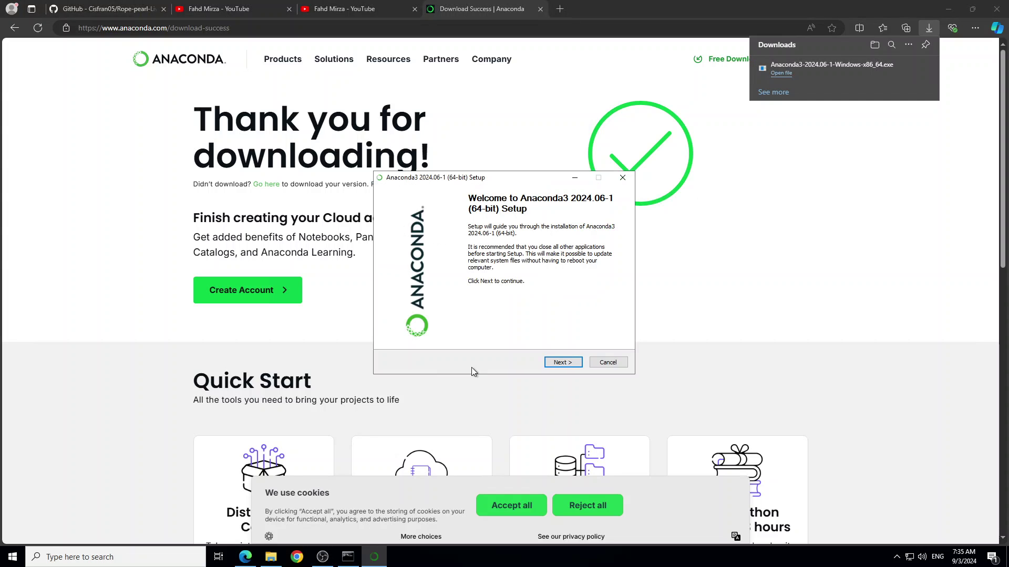
{"action": "left_click", "coordinate": [562, 363]}
{"action": "left_click", "coordinate": [563, 364]}
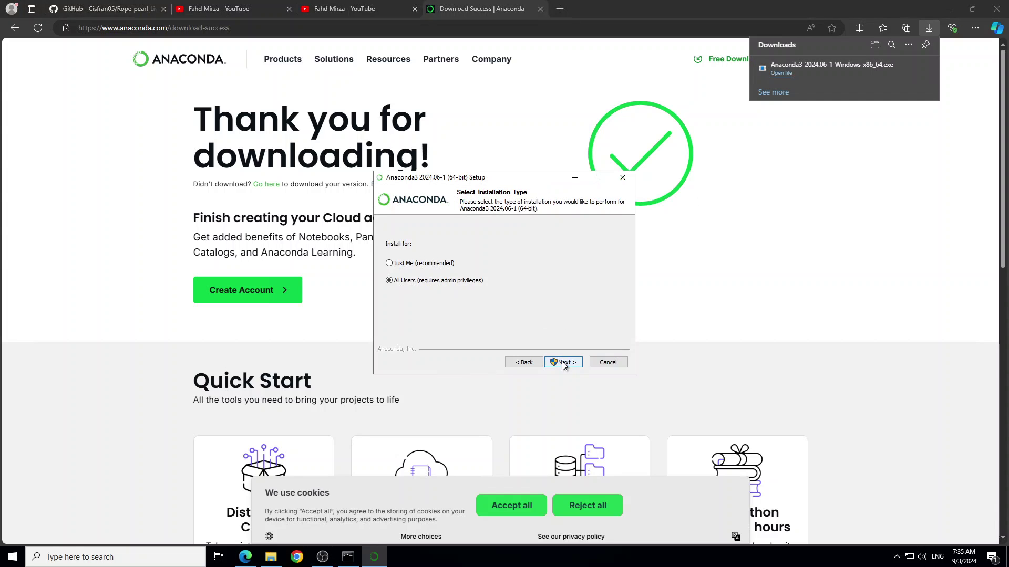
{"action": "left_click", "coordinate": [559, 367]}
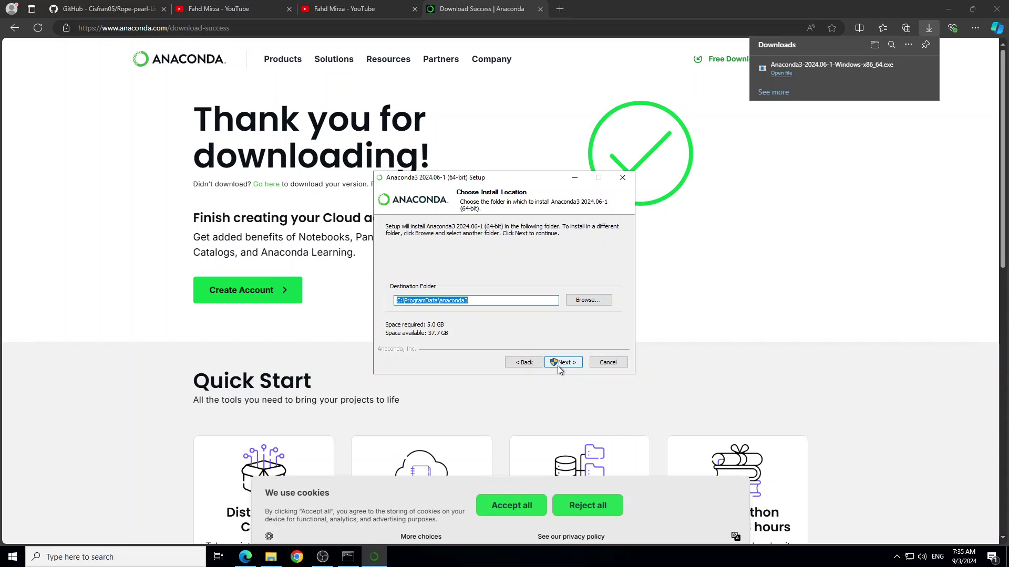
{"action": "left_click", "coordinate": [559, 367]}
{"action": "left_click", "coordinate": [560, 363]}
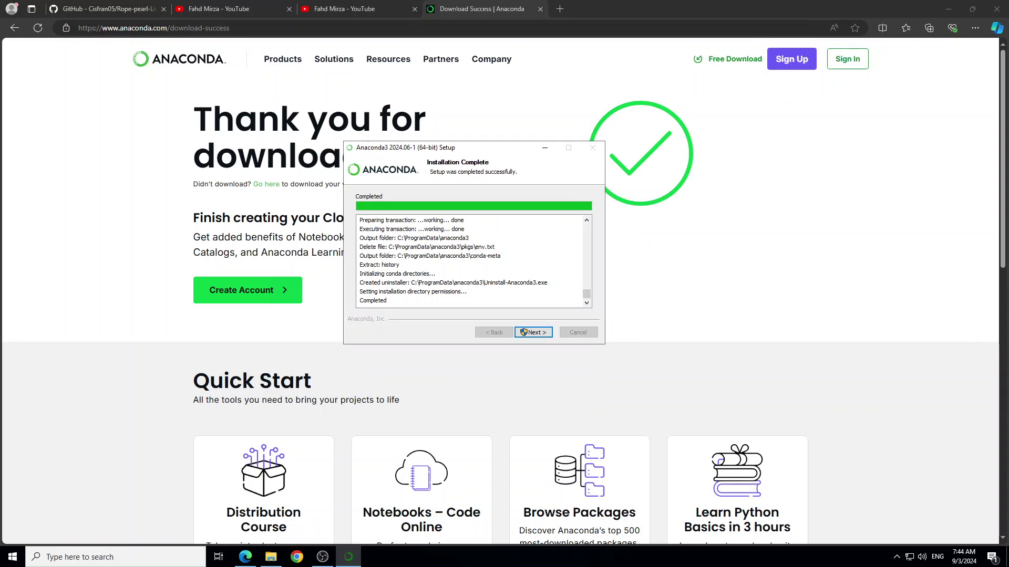
Finish the Anaconda3 setup wizard and close both Anaconda web pages in the browser
{"action": "left_click", "coordinate": [531, 333]}
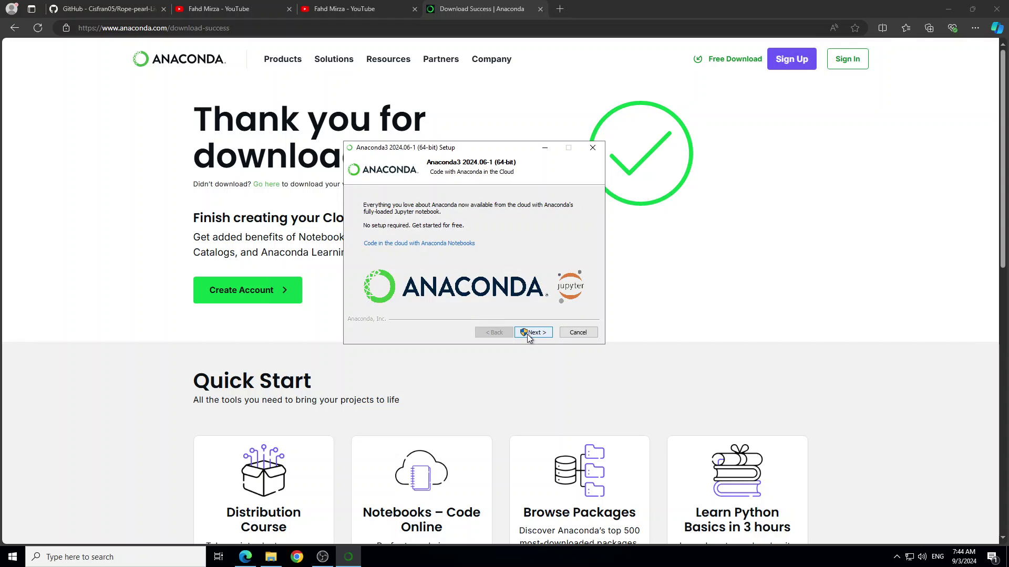
{"action": "left_click", "coordinate": [527, 333]}
{"action": "left_click", "coordinate": [528, 333]}
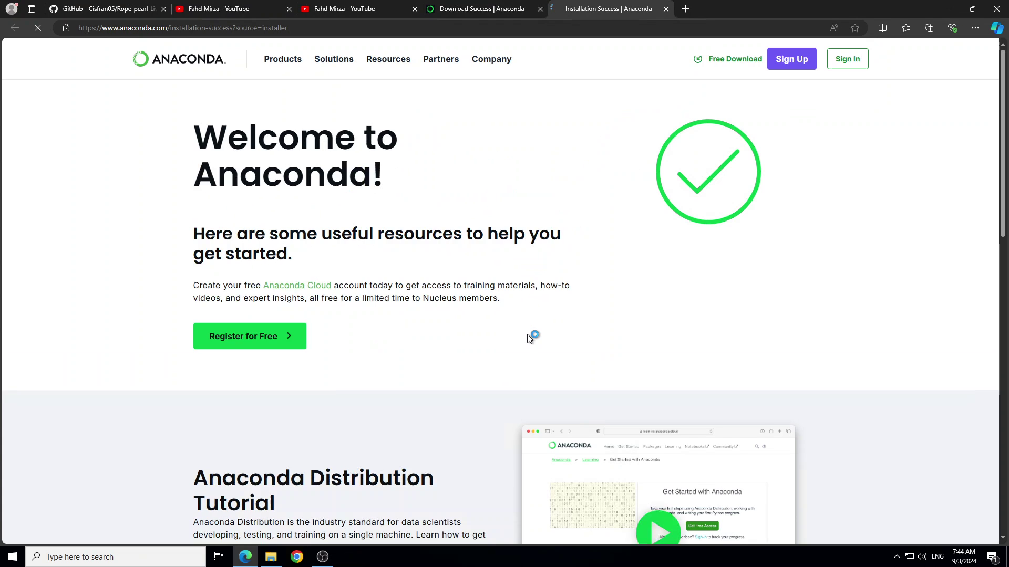
{"action": "left_click", "coordinate": [666, 9]}
{"action": "left_click", "coordinate": [540, 9]}
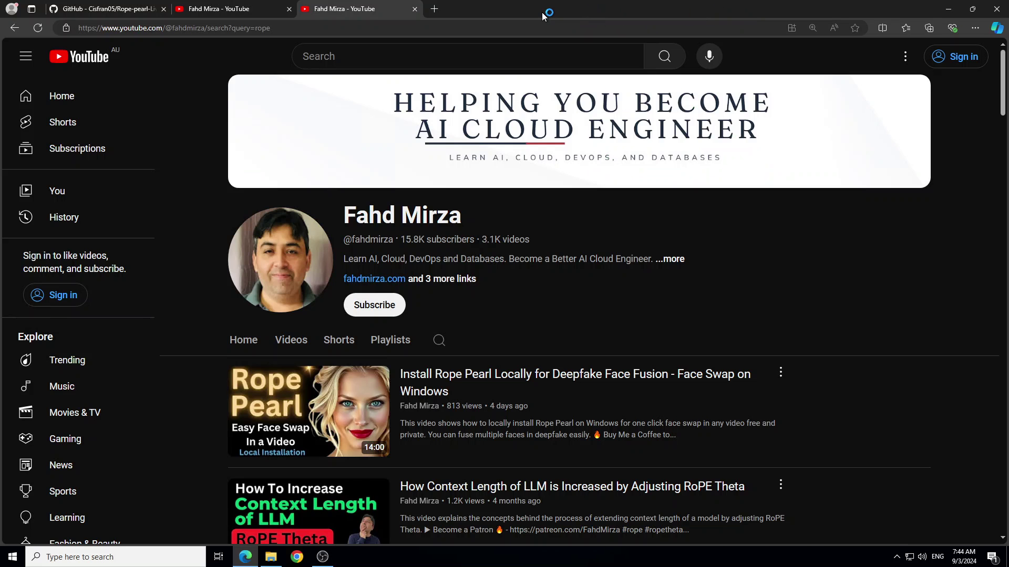
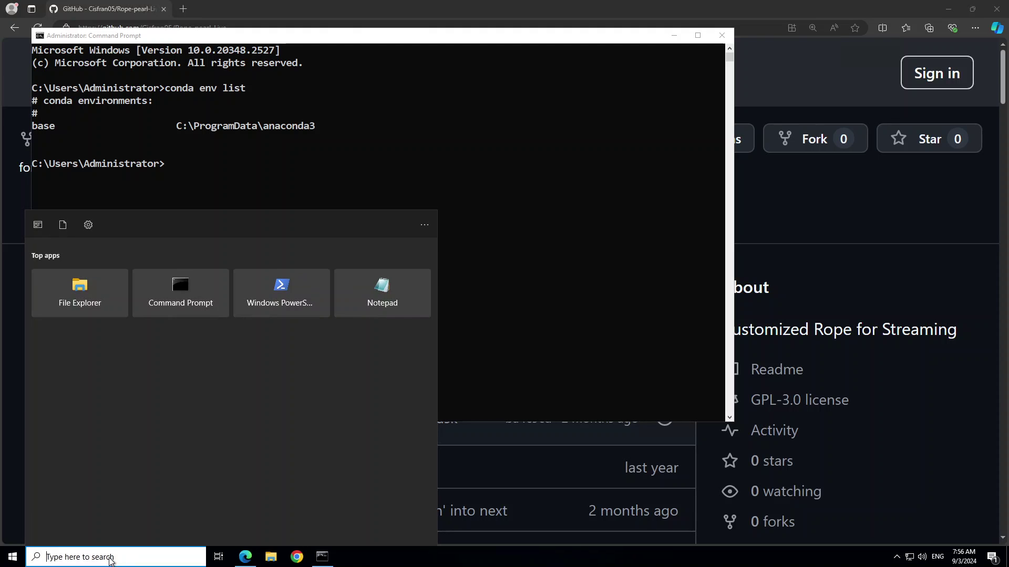
Open Anaconda Prompt, run "where conda" to locate the conda executables, and highlight the listed paths
{"action": "type", "text": "anaconda"}
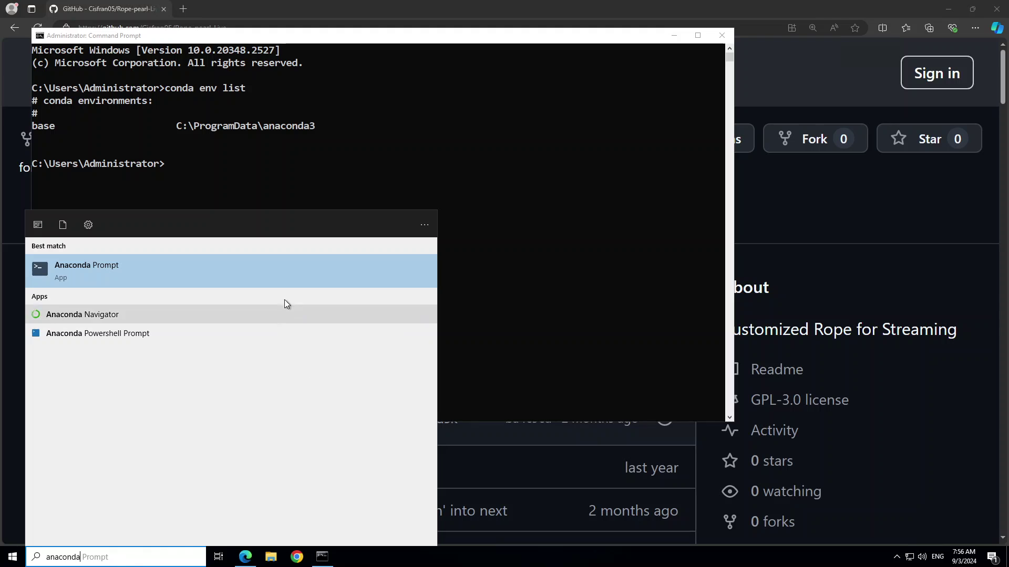
{"action": "left_click", "coordinate": [108, 271]}
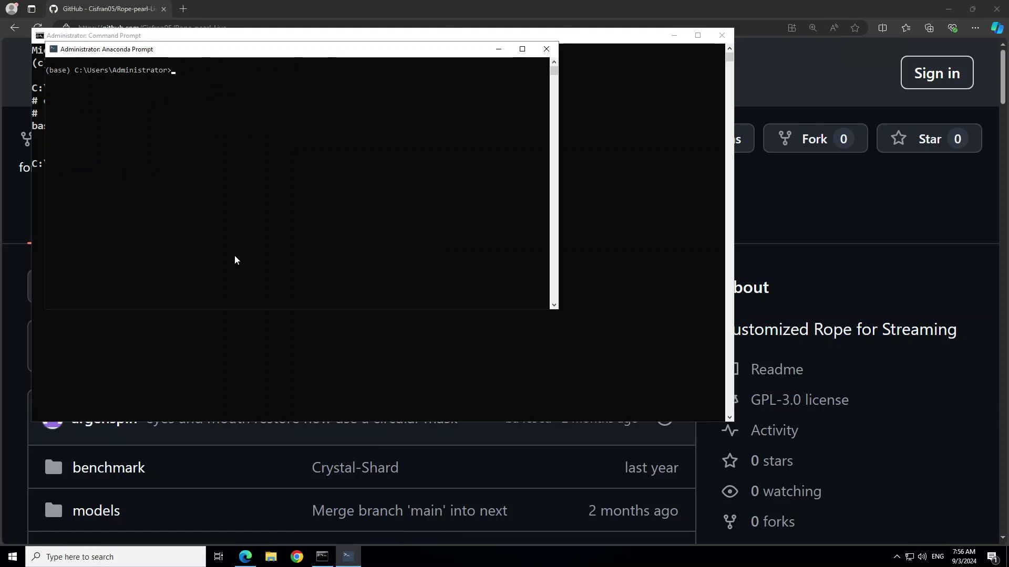
{"action": "left_click", "coordinate": [278, 179]}
{"action": "type", "text": "where"}
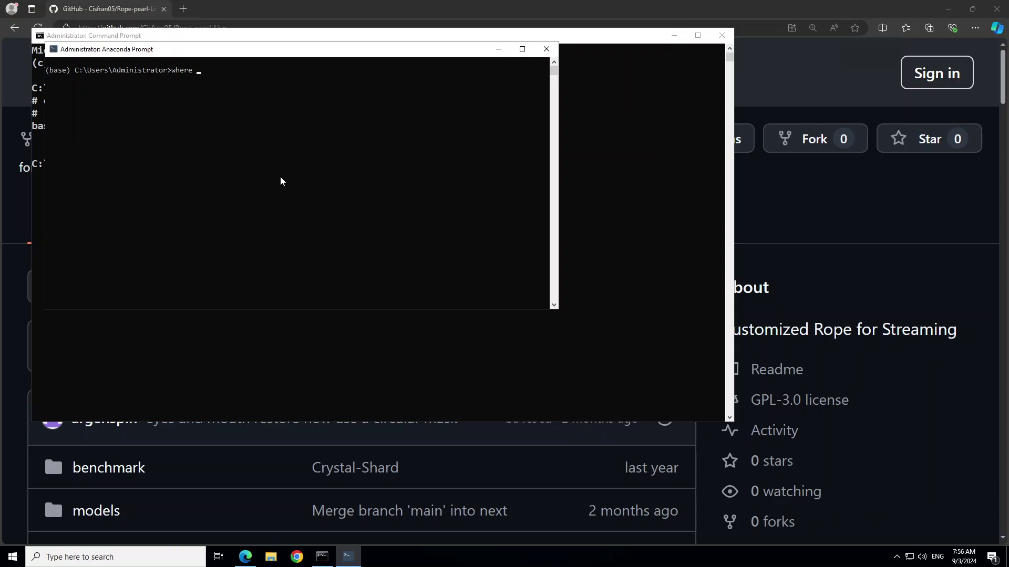
{"action": "key", "text": "Escape"}
{"action": "type", "text": "where conda"}
{"action": "key", "text": "Return"}
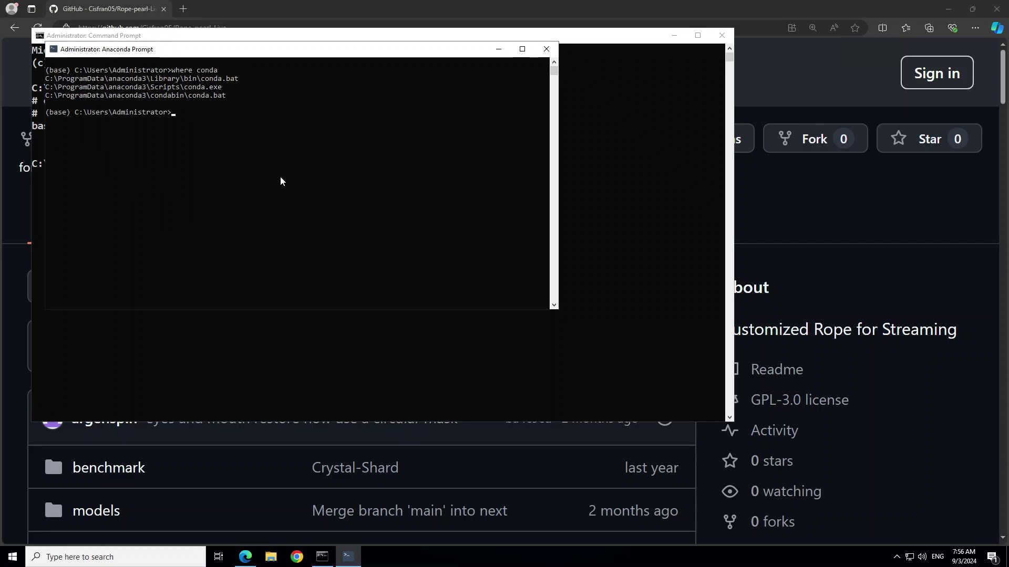
{"action": "left_click_drag", "start_coordinate": [234, 97], "coordinate": [47, 79]}
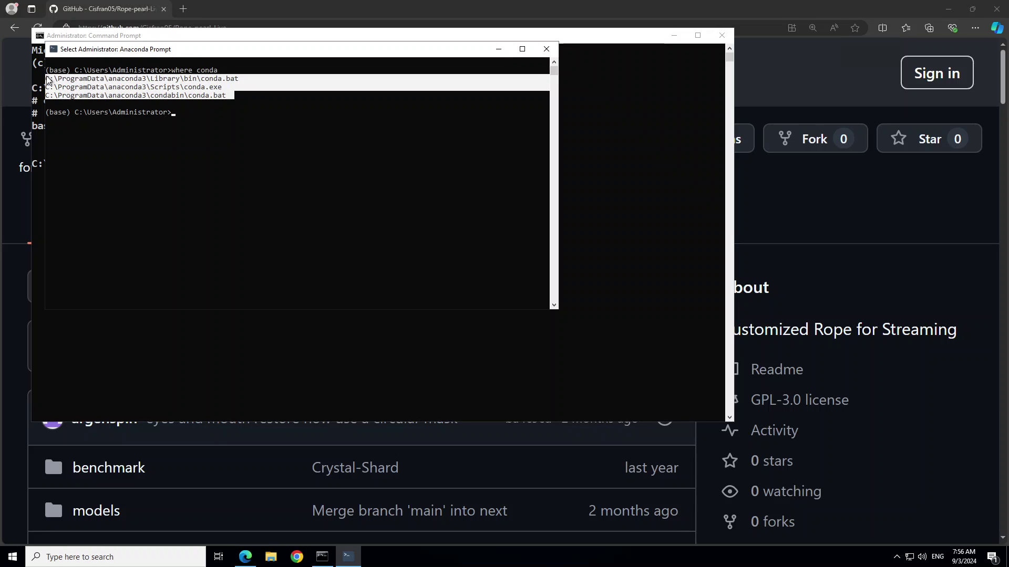
Open the system environment variables and bring up the system Path variable for editing
{"action": "left_click", "coordinate": [128, 557]}
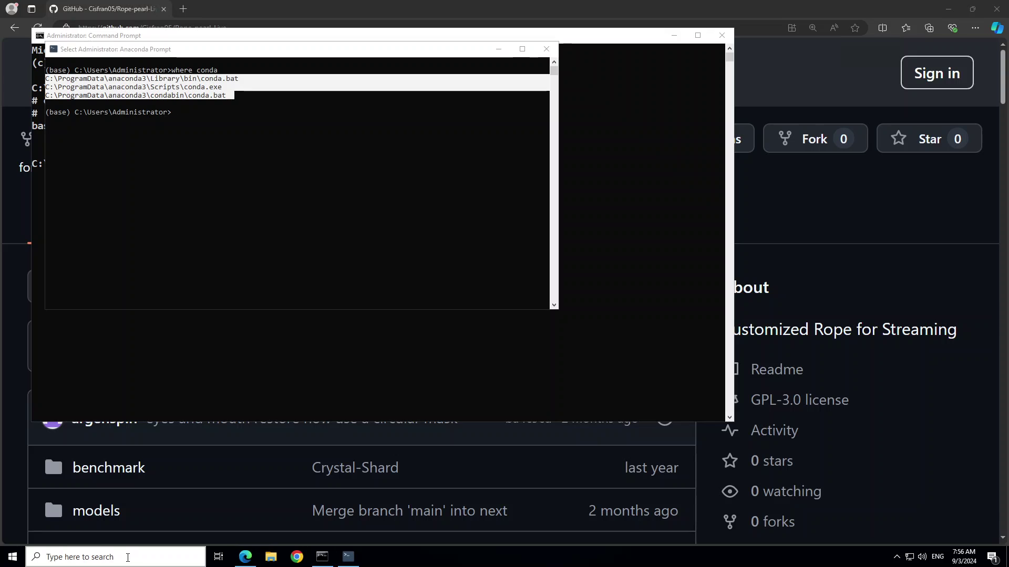
{"action": "type", "text": "envi"}
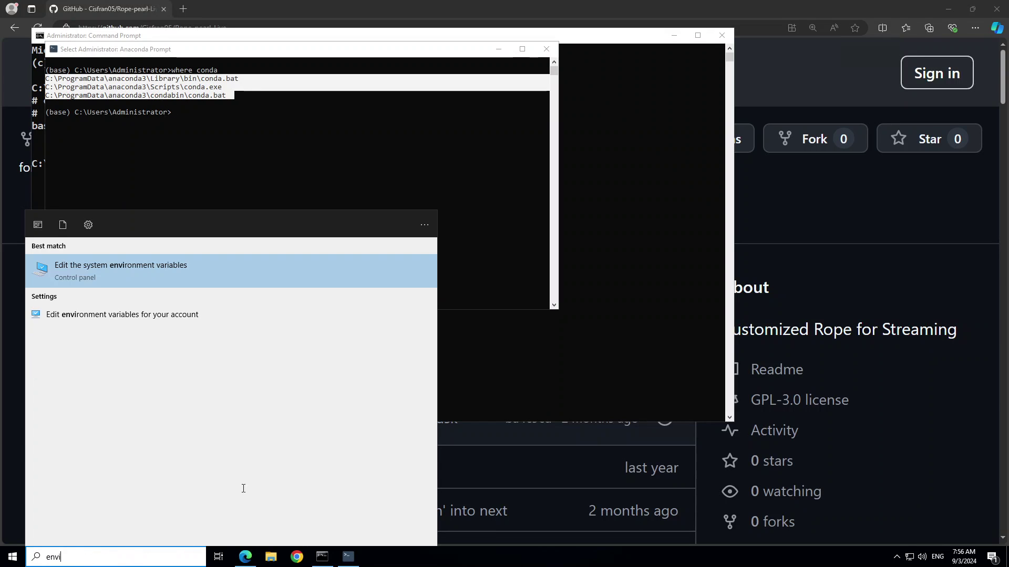
{"action": "left_click", "coordinate": [118, 266]}
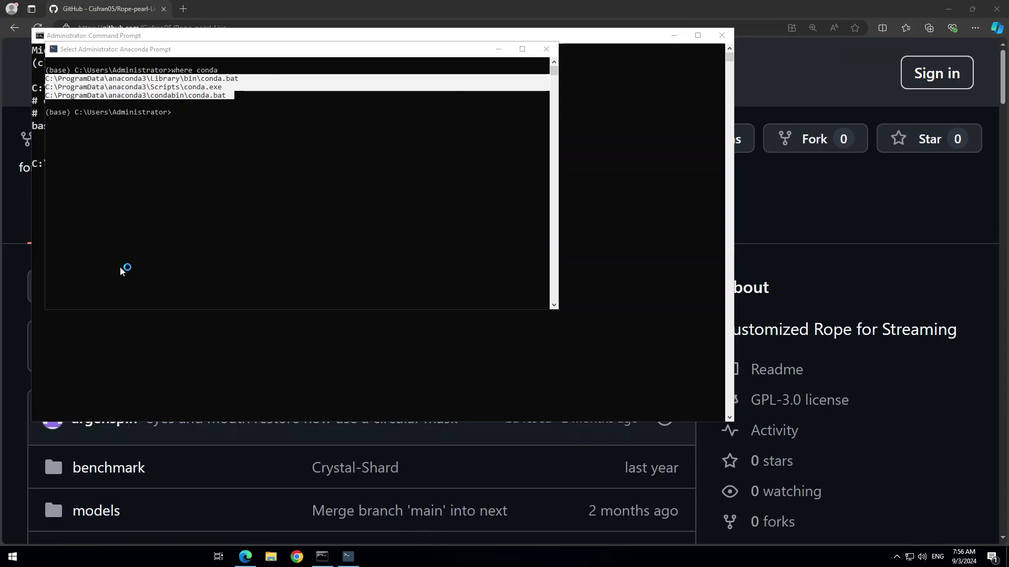
{"action": "left_click", "coordinate": [212, 262]}
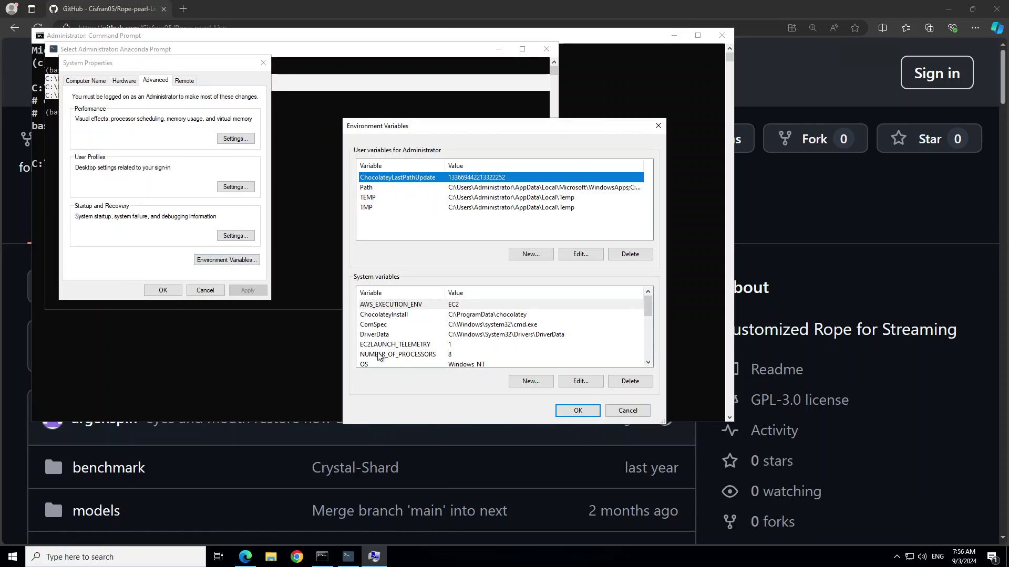
{"action": "scroll", "coordinate": [395, 328], "scroll_direction": "down", "scroll_amount": 2}
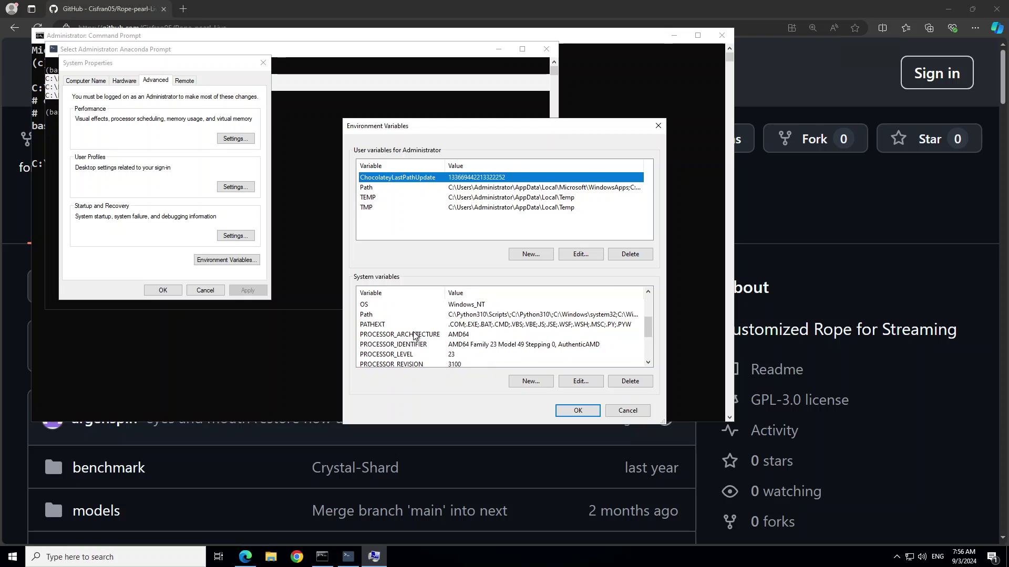
{"action": "left_click", "coordinate": [371, 314]}
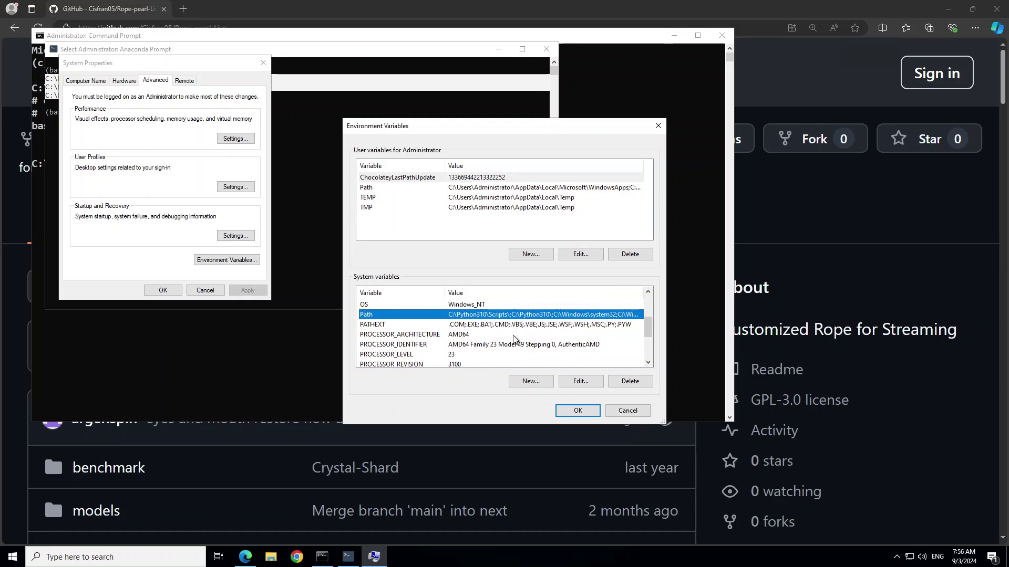
{"action": "left_click", "coordinate": [564, 384]}
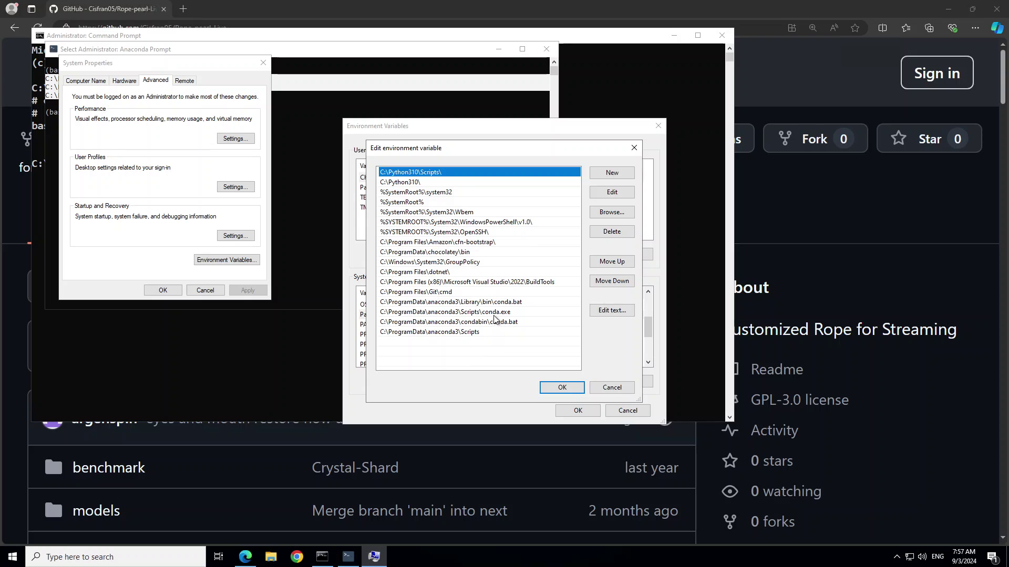
Check the four anaconda3 entries in the system Path, accept and close the settings dialogs, and close Anaconda Prompt
{"action": "left_click", "coordinate": [428, 303]}
{"action": "left_click", "coordinate": [428, 312]}
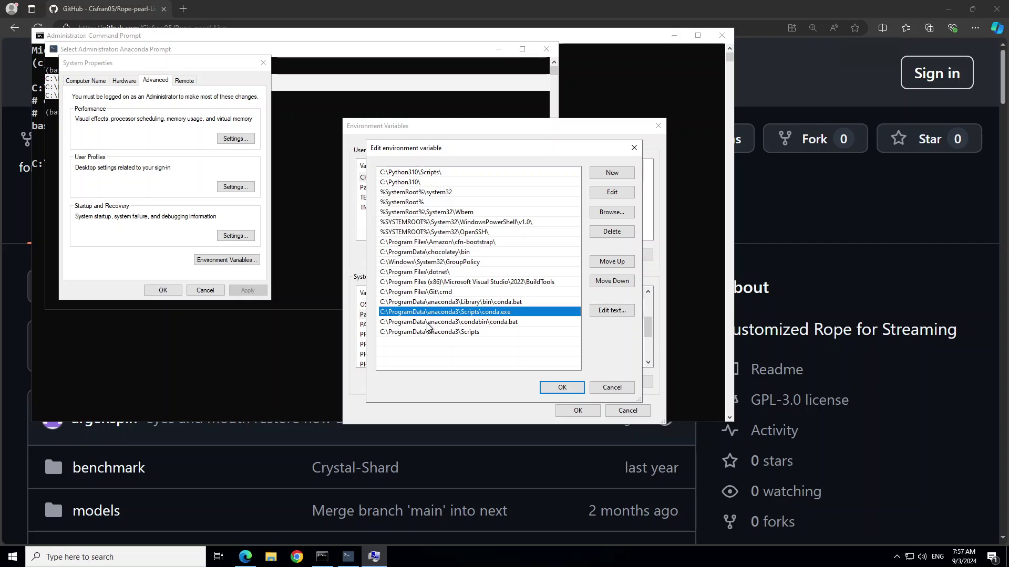
{"action": "left_click", "coordinate": [427, 322]}
{"action": "left_click", "coordinate": [428, 332]}
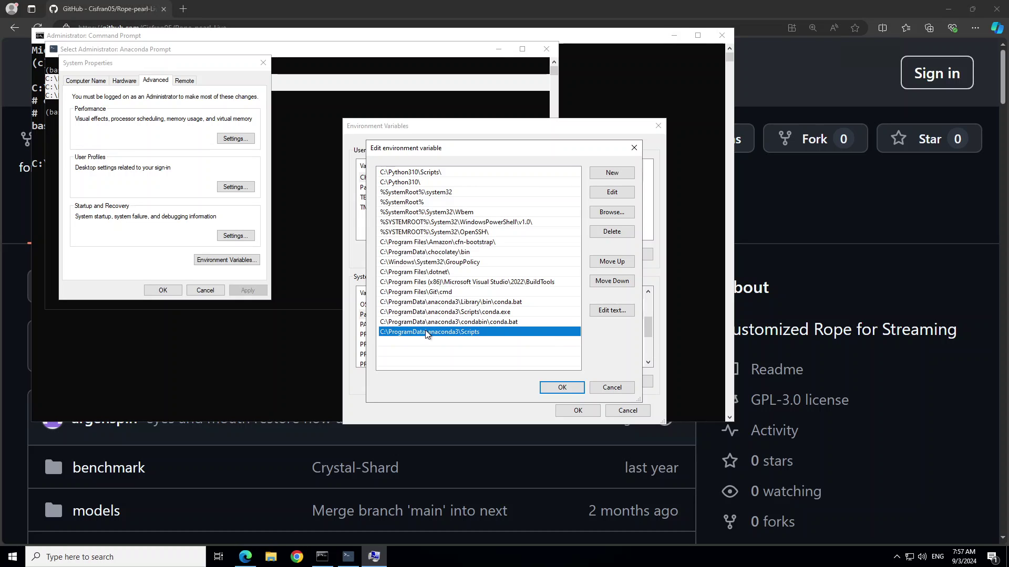
{"action": "left_click", "coordinate": [562, 388]}
{"action": "left_click", "coordinate": [578, 410]}
{"action": "left_click", "coordinate": [163, 291]}
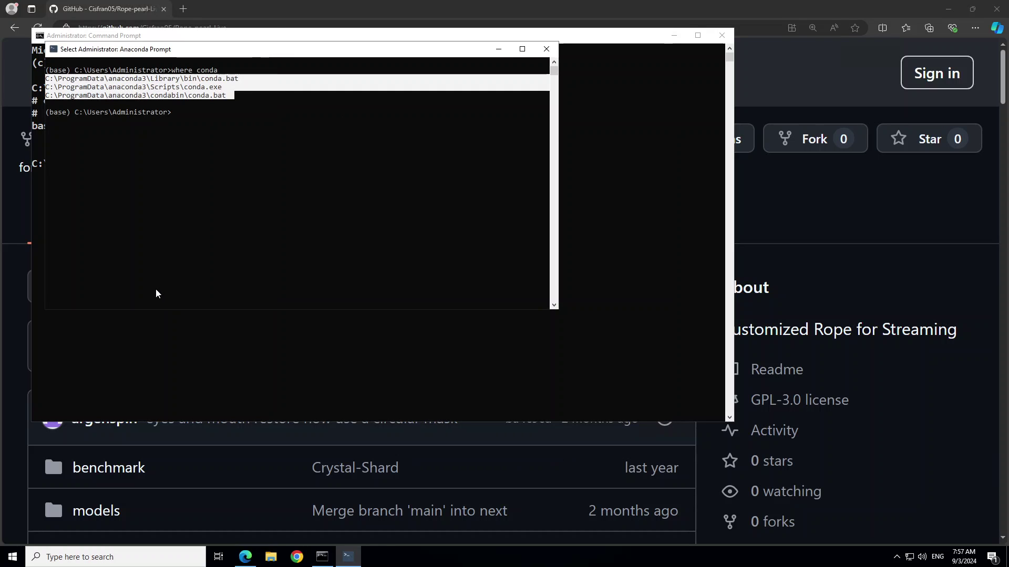
{"action": "left_click", "coordinate": [542, 51]}
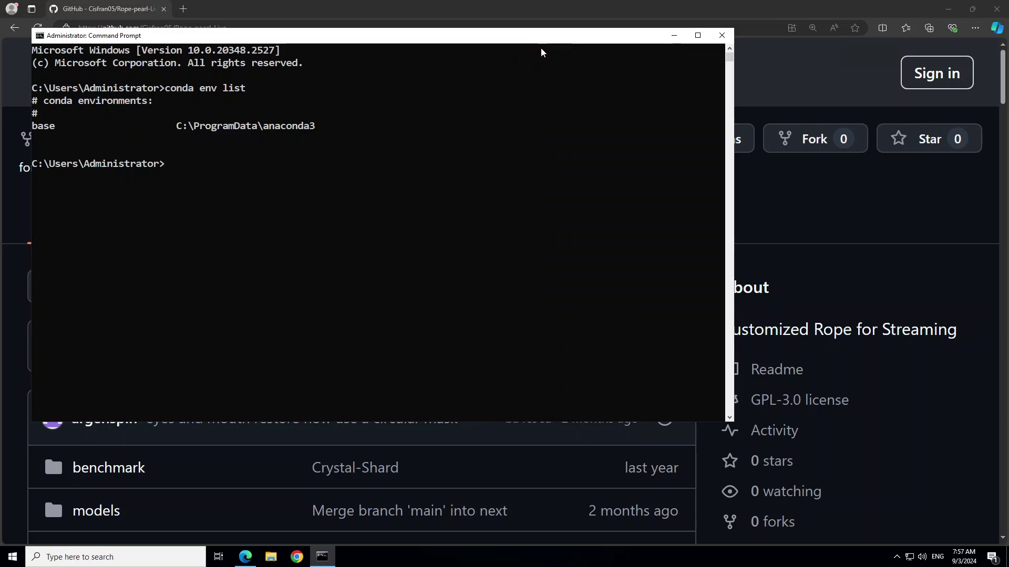
Run "conda --version" in Command Prompt to check the installed conda version
{"action": "left_click", "coordinate": [237, 176]}
{"action": "left_click", "coordinate": [340, 202]}
{"action": "type", "text": "conda --version"}
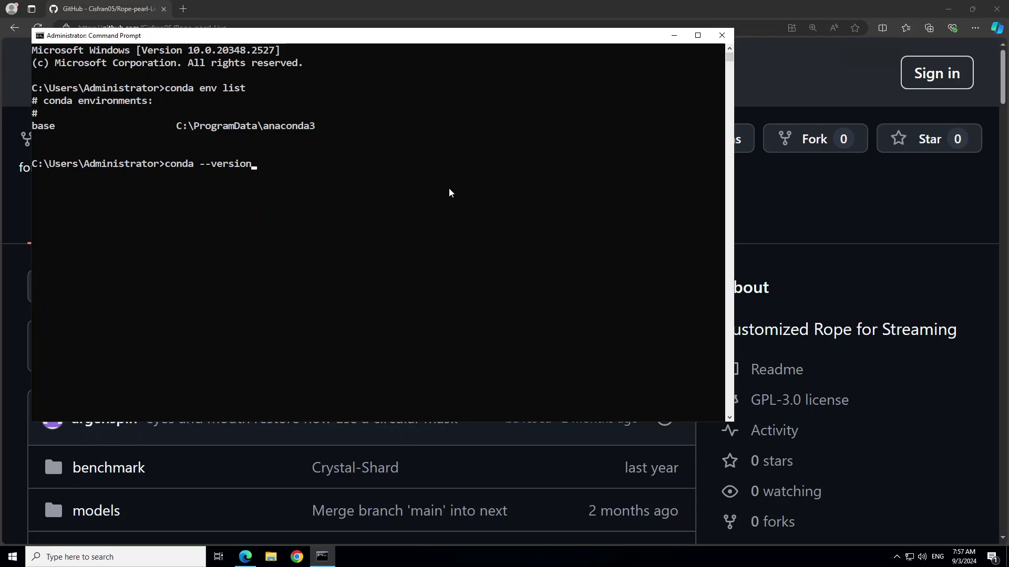
{"action": "key", "text": "Return"}
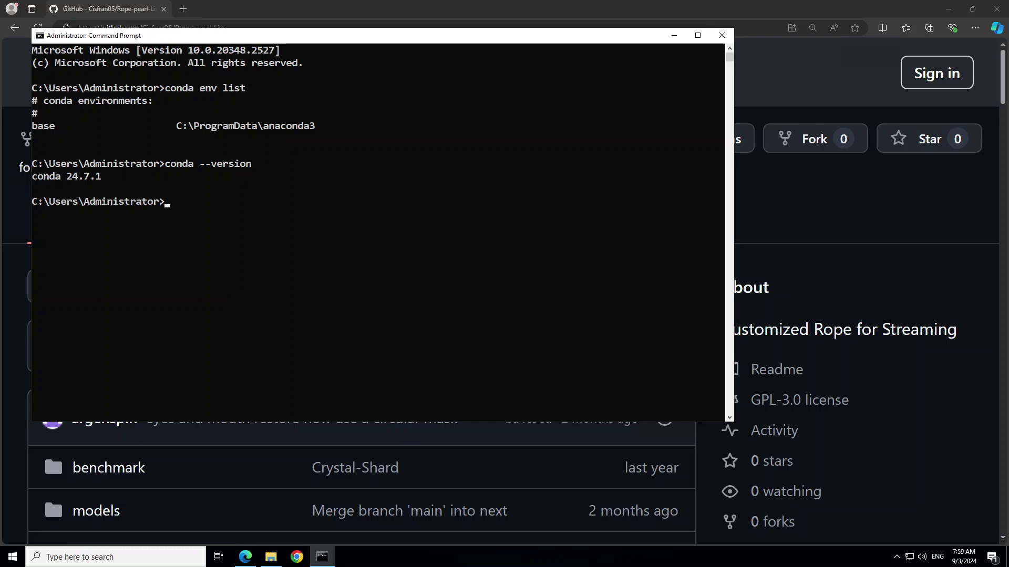
Create a new folder named "liverope" on the Desktop in File Explorer and open it
{"action": "left_click", "coordinate": [270, 557]}
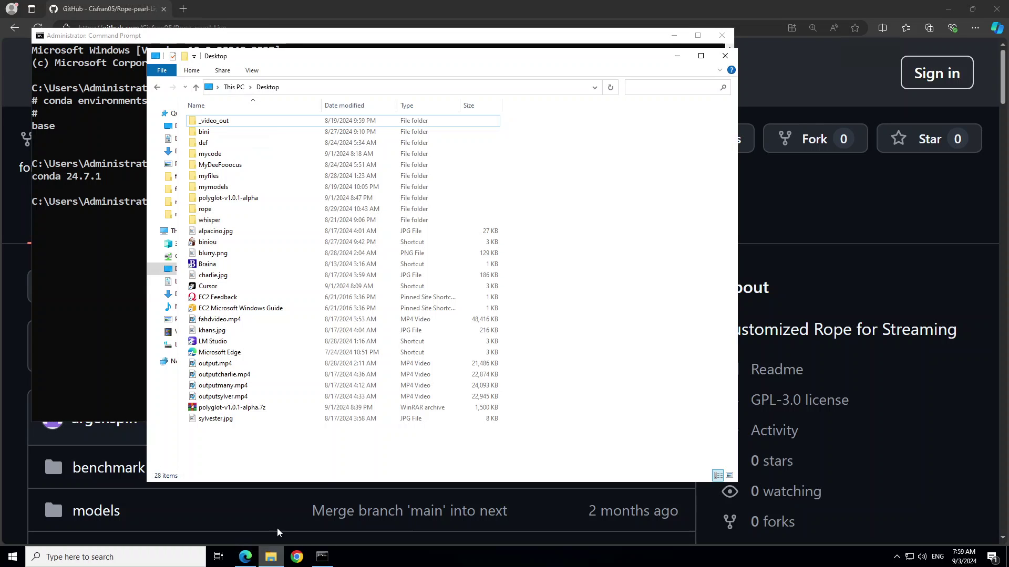
{"action": "right_click", "coordinate": [289, 446]}
{"action": "mouse_move", "coordinate": [325, 421]}
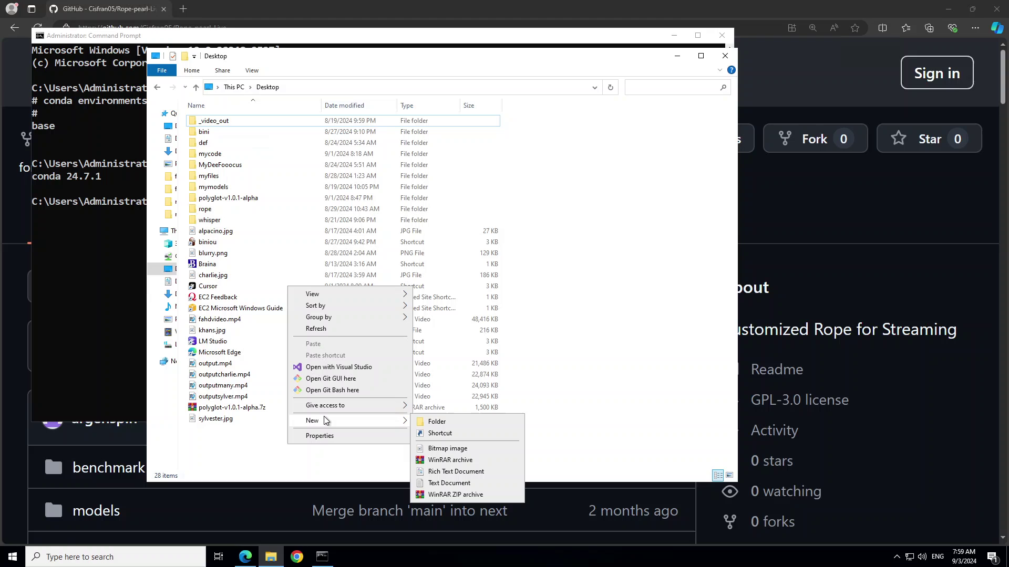
{"action": "left_click", "coordinate": [461, 420]}
{"action": "type", "text": "live"}
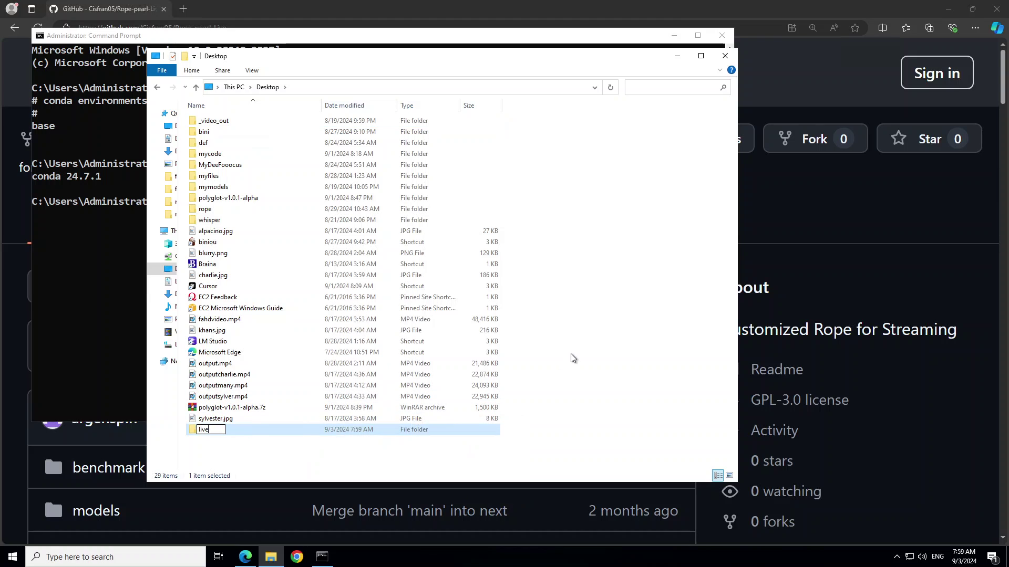
{"action": "type", "text": "rope"}
{"action": "key", "text": "Return"}
{"action": "key", "text": "Return"}
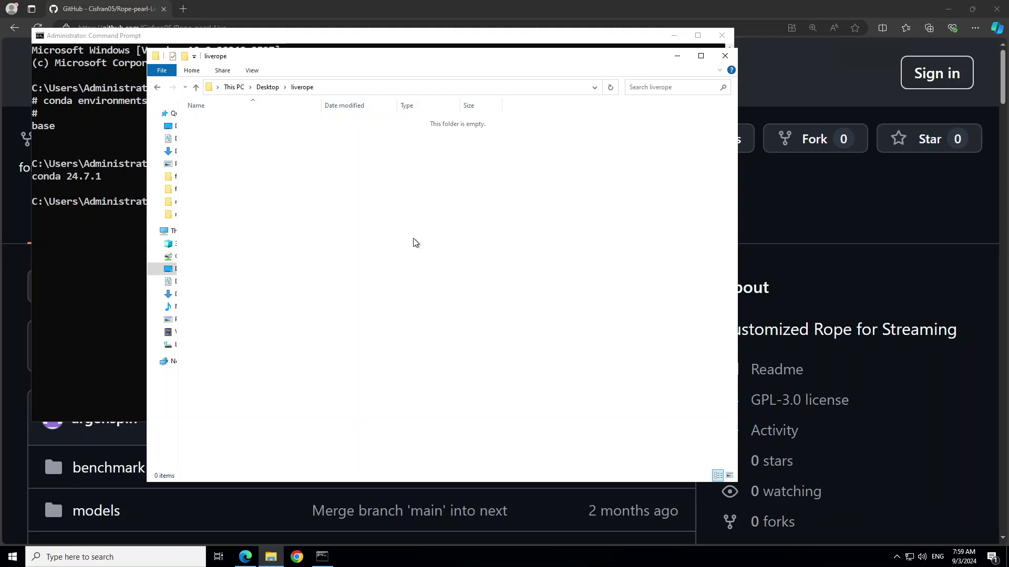
Switch to the Rope-pearl-Live GitHub page and save the repository's ZIP archive into the liverope folder
{"action": "left_click", "coordinate": [132, 11]}
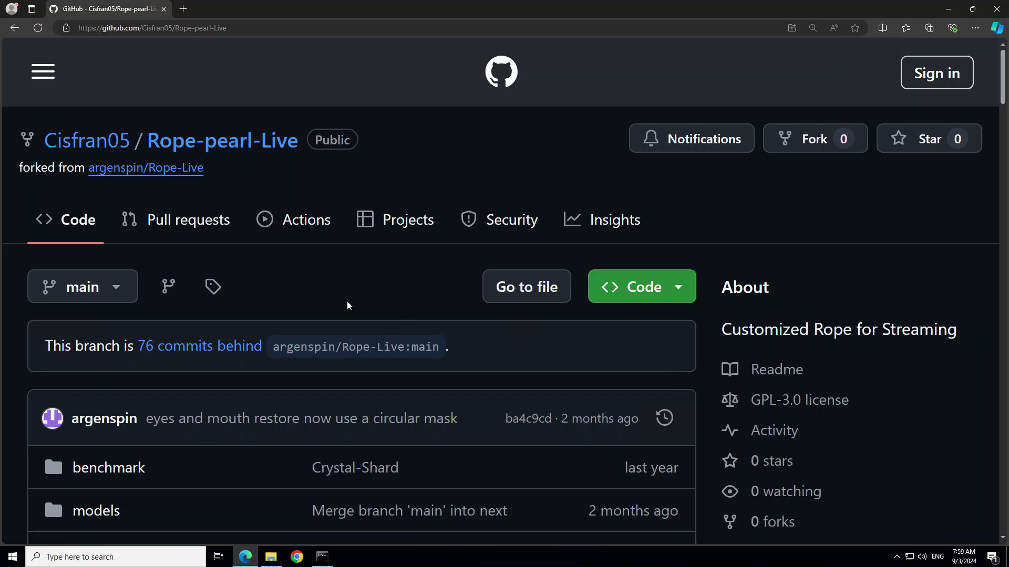
{"action": "left_click", "coordinate": [685, 293]}
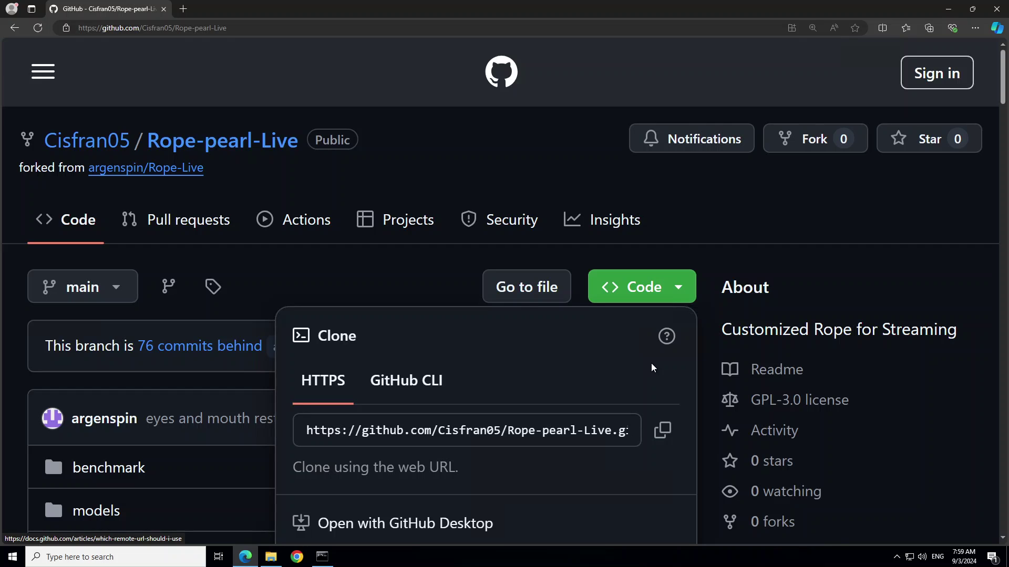
{"action": "scroll", "coordinate": [652, 368], "scroll_direction": "down", "scroll_amount": 2}
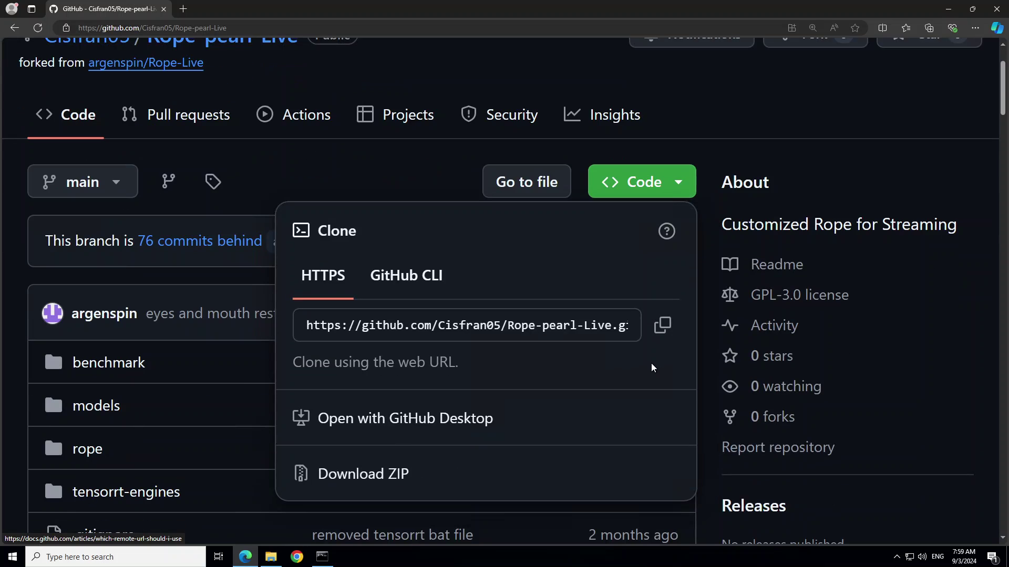
{"action": "right_click", "coordinate": [374, 476]}
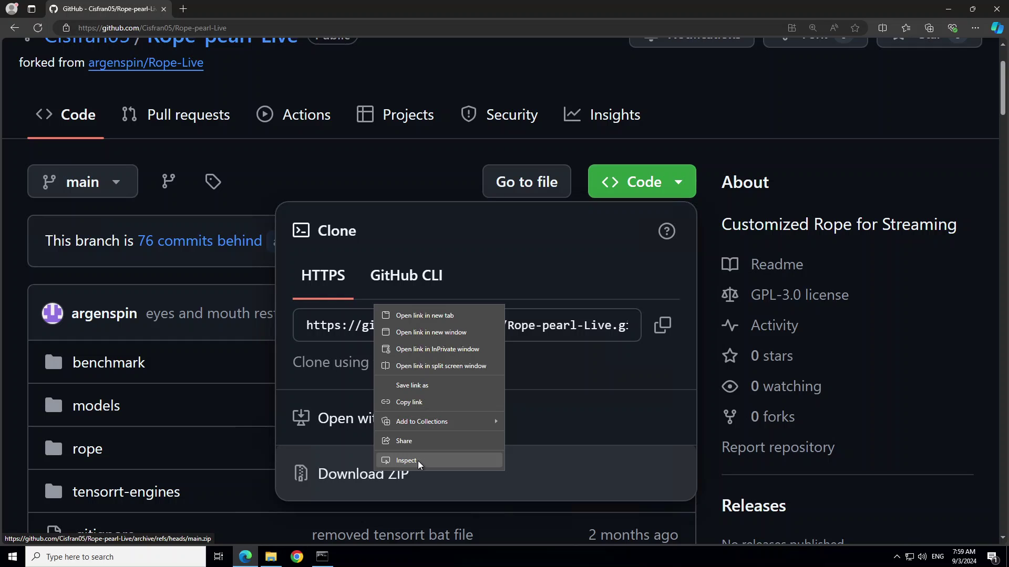
{"action": "left_click", "coordinate": [427, 387]}
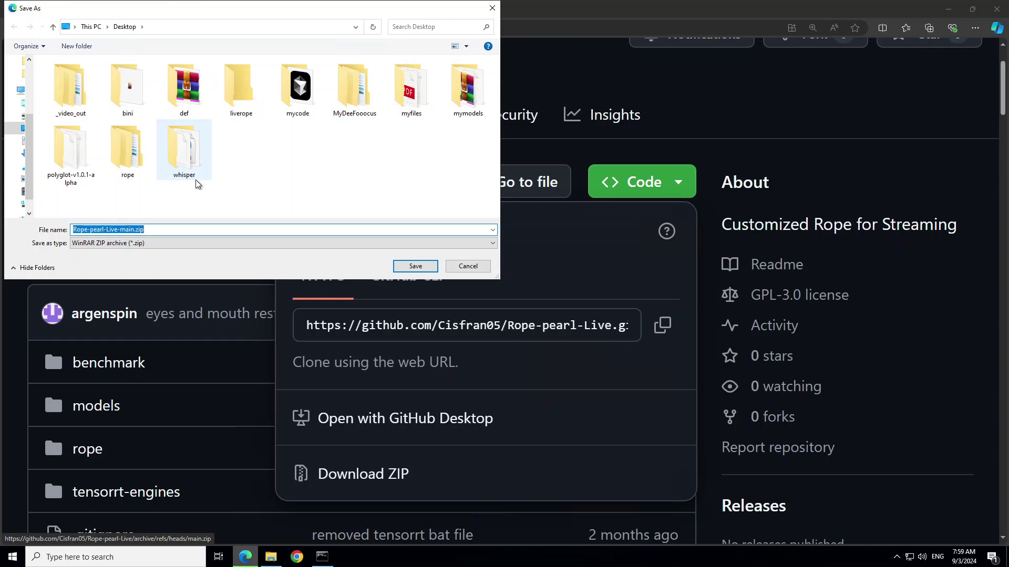
{"action": "double_click", "coordinate": [238, 99]}
{"action": "left_click", "coordinate": [402, 266]}
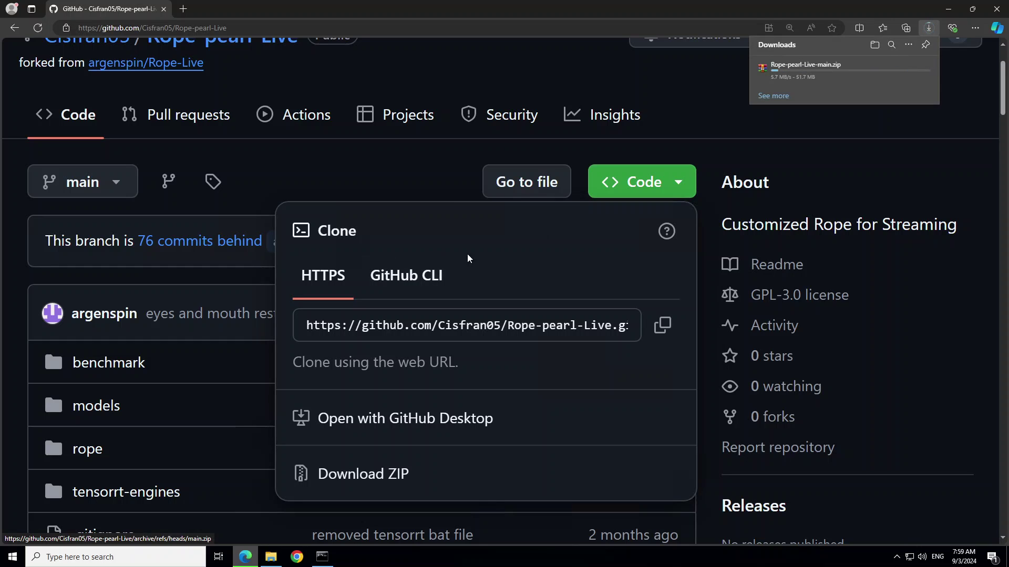
Return to the liverope folder in File Explorer and extract Rope-pearl-Live-main.zip there
{"action": "left_click", "coordinate": [278, 556]}
{"action": "right_click", "coordinate": [211, 121]}
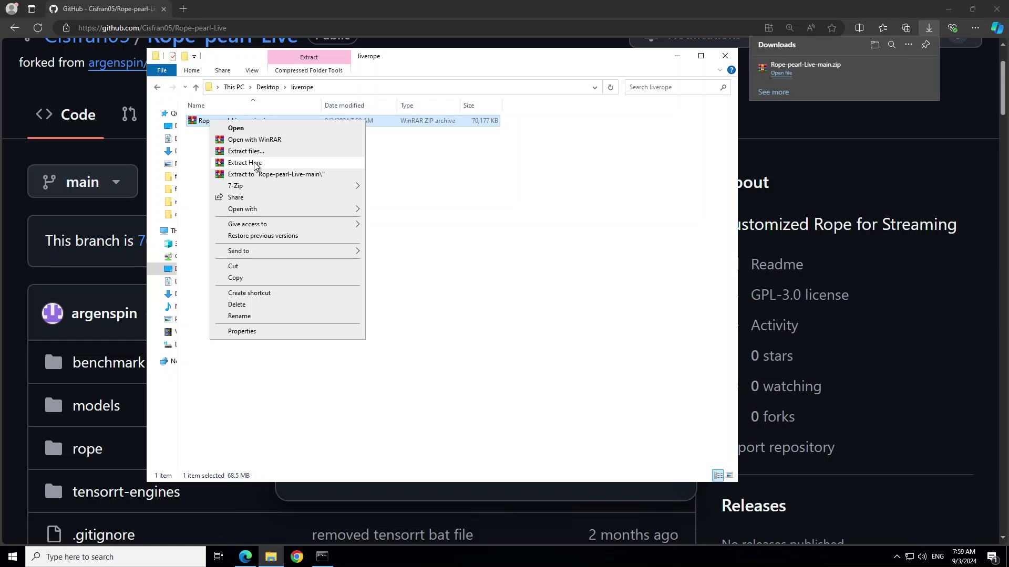
{"action": "left_click", "coordinate": [258, 163]}
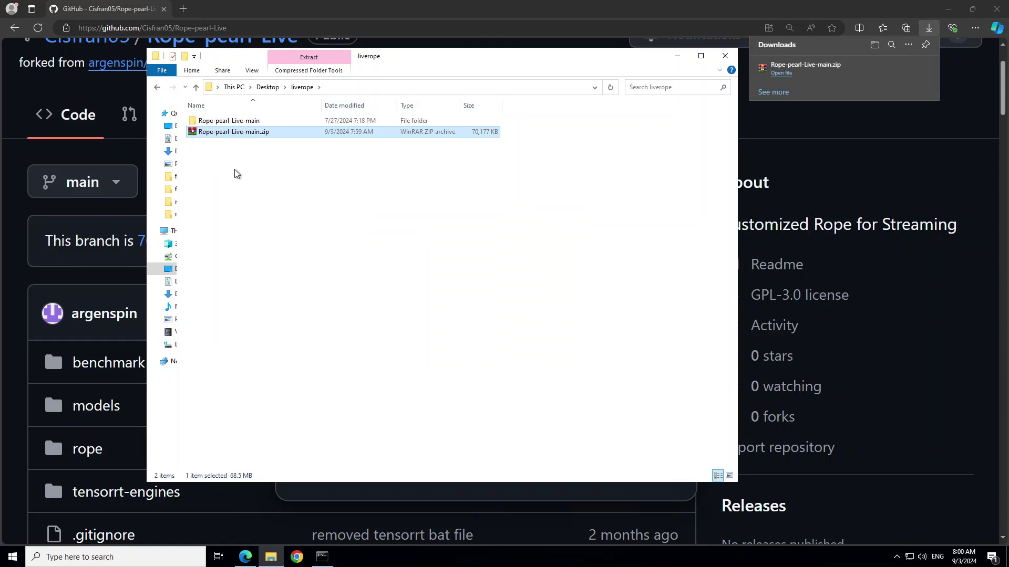
Open the extracted Rope-pearl-Live-main folder and start a Command Prompt in that location
{"action": "double_click", "coordinate": [226, 124]}
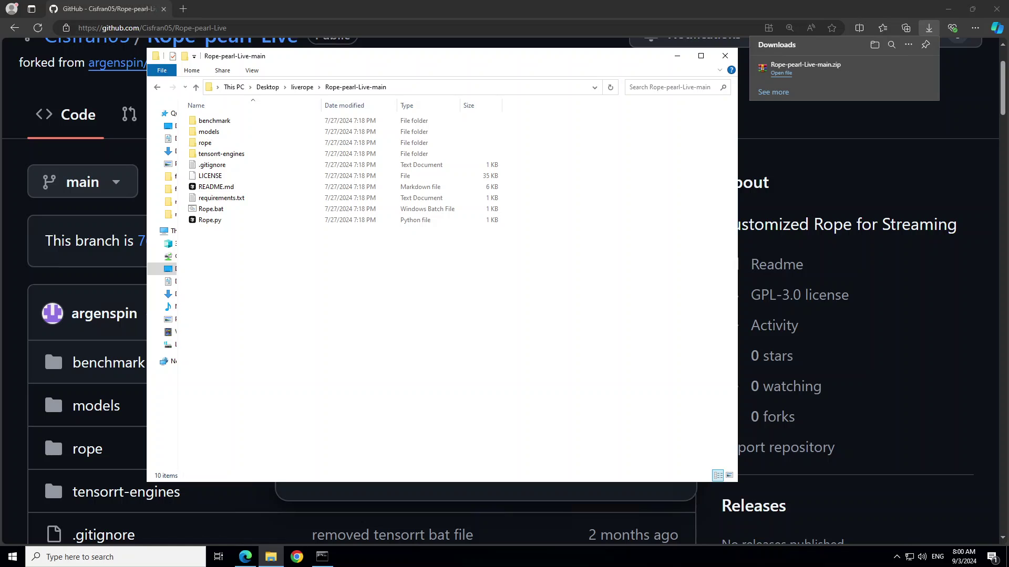
{"action": "left_click", "coordinate": [407, 87]}
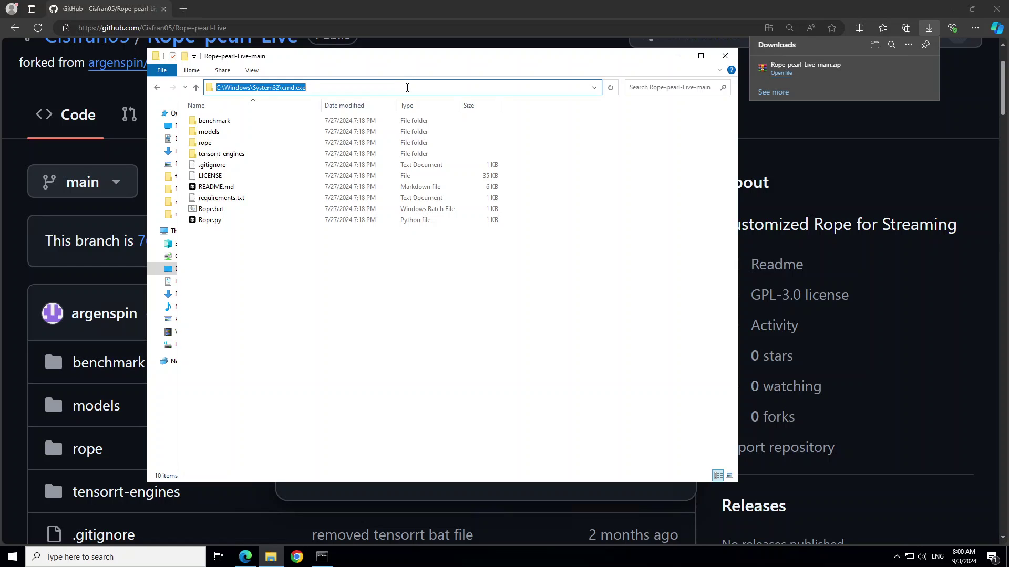
{"action": "type", "text": "cmd"}
{"action": "key", "text": "Return"}
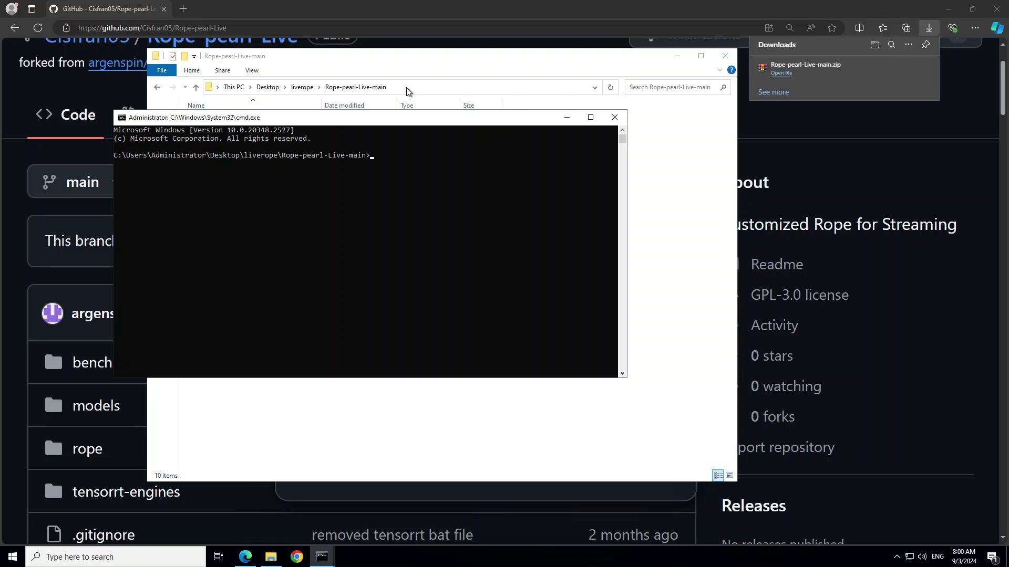
Set the Command Prompt font to bold at size 20 and enlarge the console window
{"action": "left_click", "coordinate": [121, 119]}
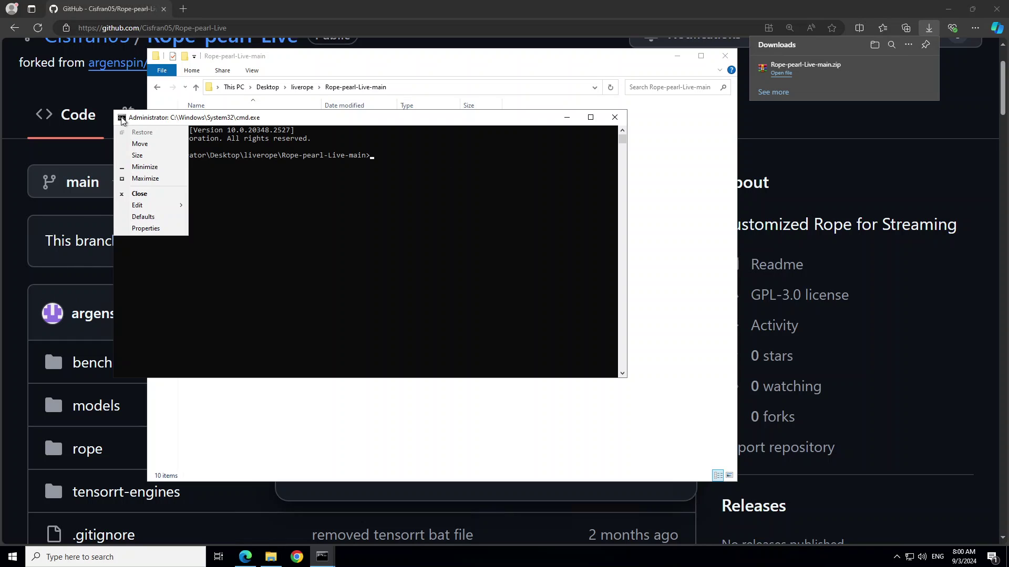
{"action": "mouse_move", "coordinate": [148, 209]}
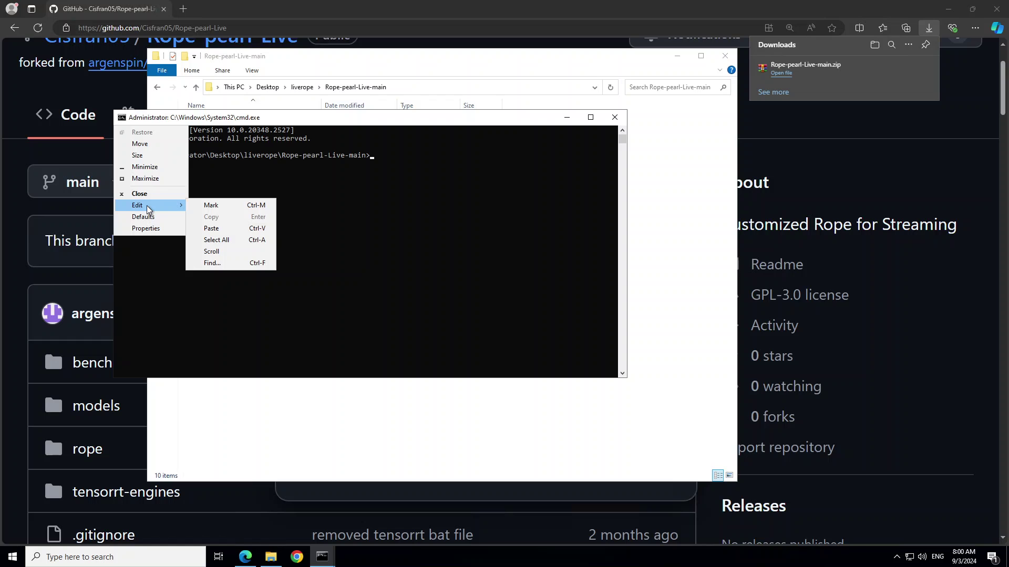
{"action": "left_click", "coordinate": [145, 228]}
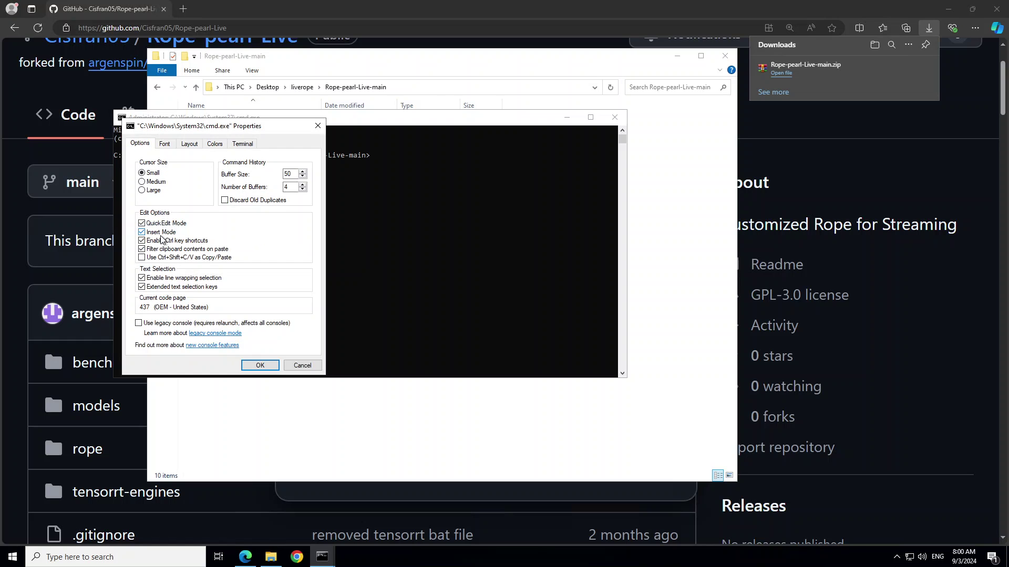
{"action": "left_click", "coordinate": [164, 146]}
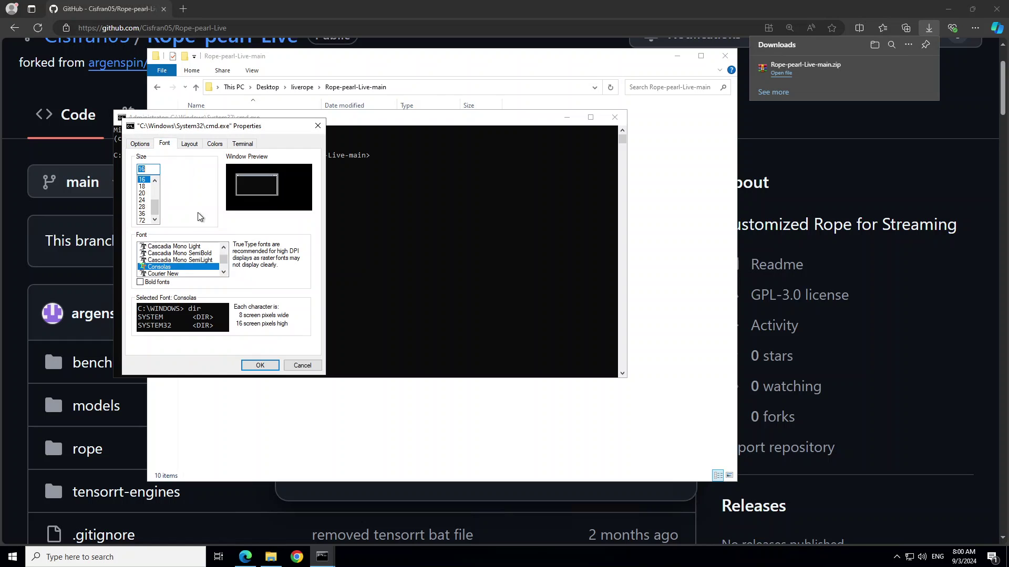
{"action": "left_click", "coordinate": [141, 193]}
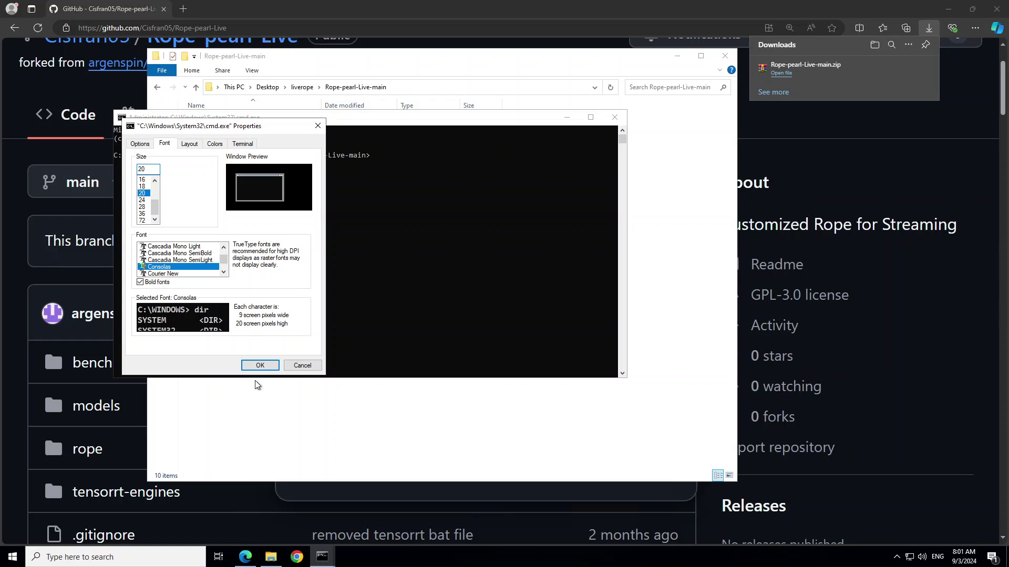
{"action": "left_click", "coordinate": [260, 365]}
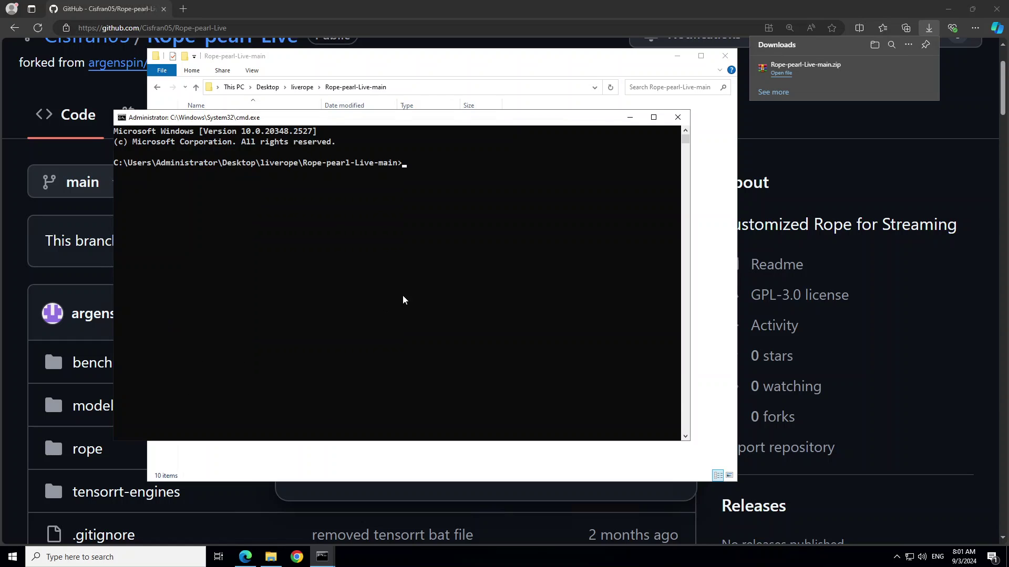
{"action": "left_click_drag", "start_coordinate": [690, 442], "coordinate": [874, 489]}
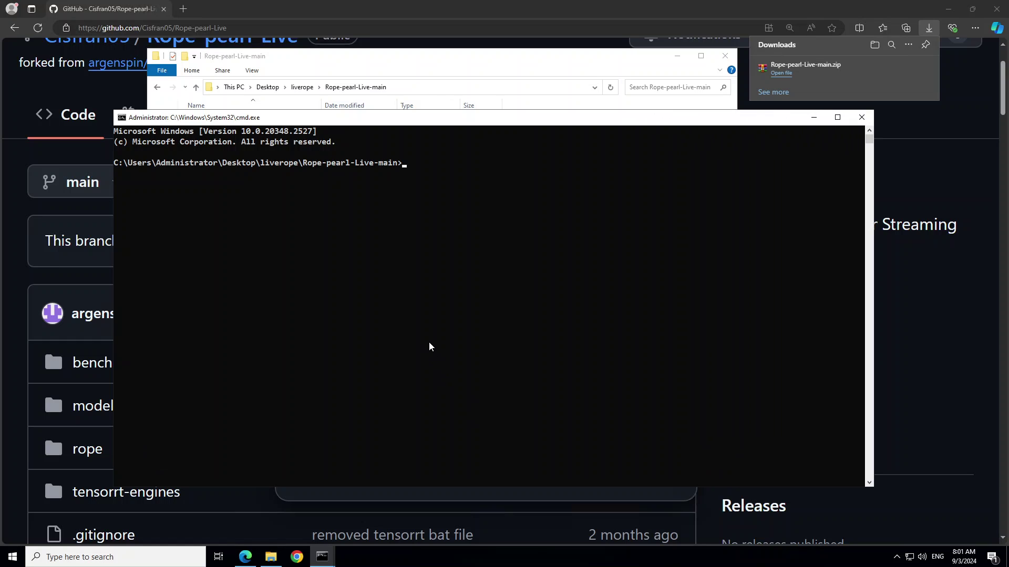
Create a conda environment named Rope with Python 3.10.13 and confirm installing its packages
{"action": "type", "text": "conda create -n Rope python=3.10.13"}
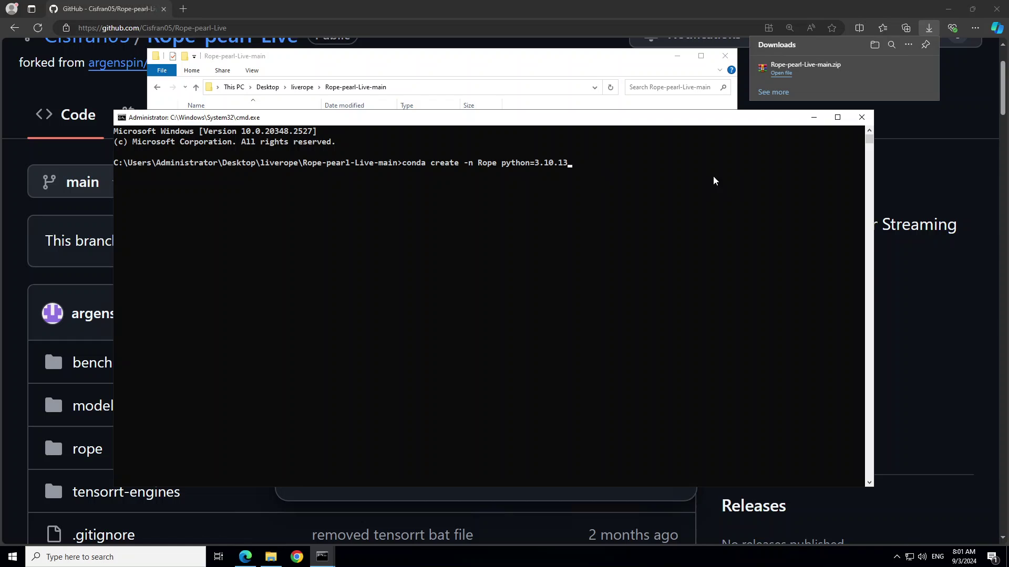
{"action": "key", "text": "Return"}
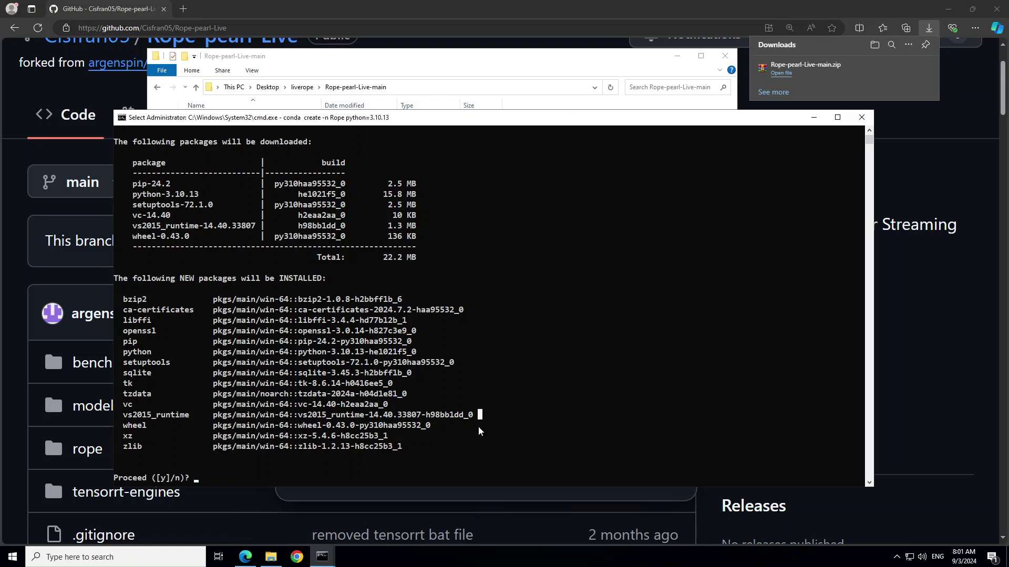
{"action": "type", "text": "y"}
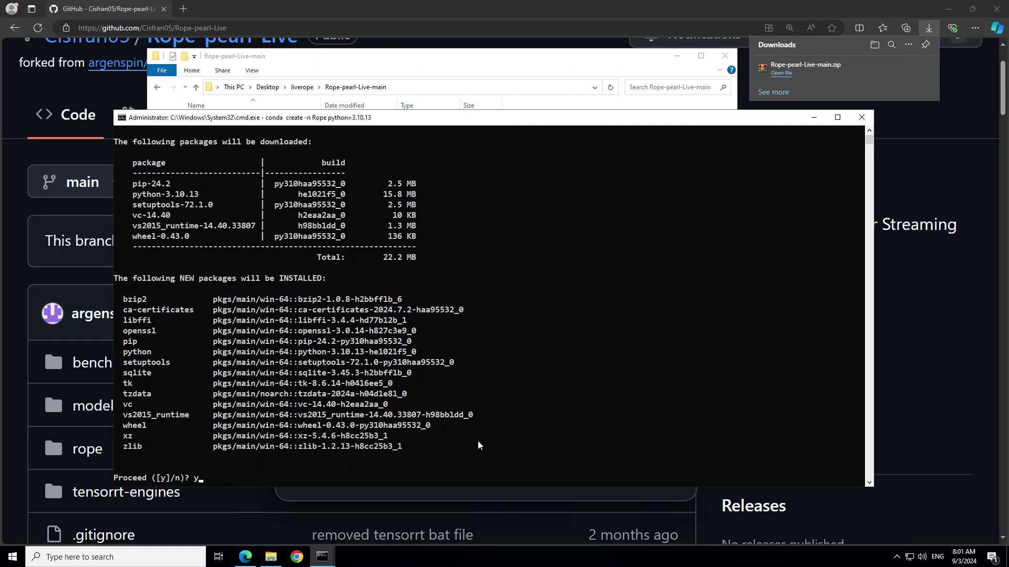
{"action": "key", "text": "Return"}
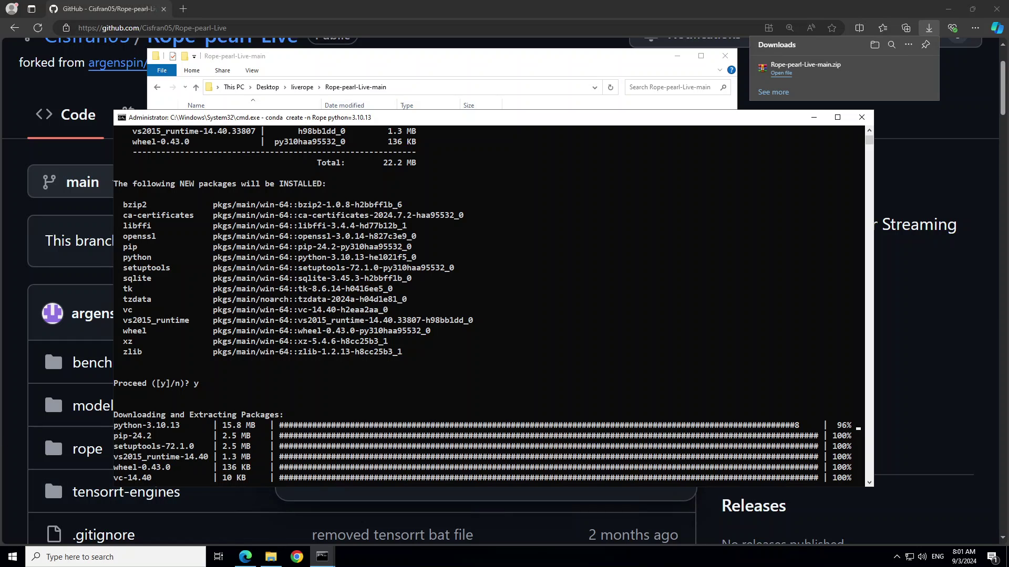
Try to activate the Rope environment with "conda activate Rope"
{"action": "scroll", "coordinate": [51, 390], "scroll_direction": "up", "scroll_amount": 1, "text": "ctrl"}
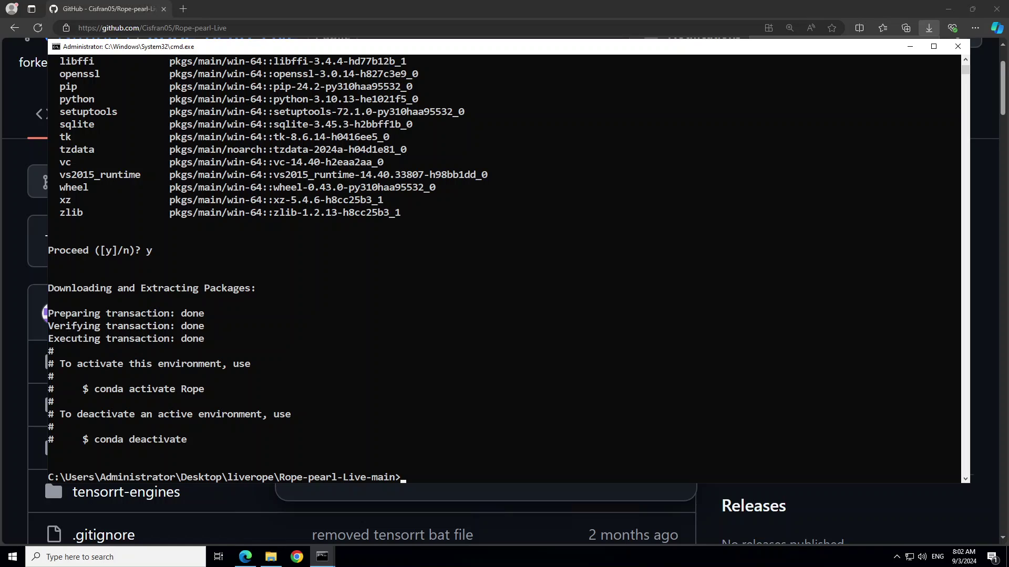
{"action": "left_click", "coordinate": [507, 351]}
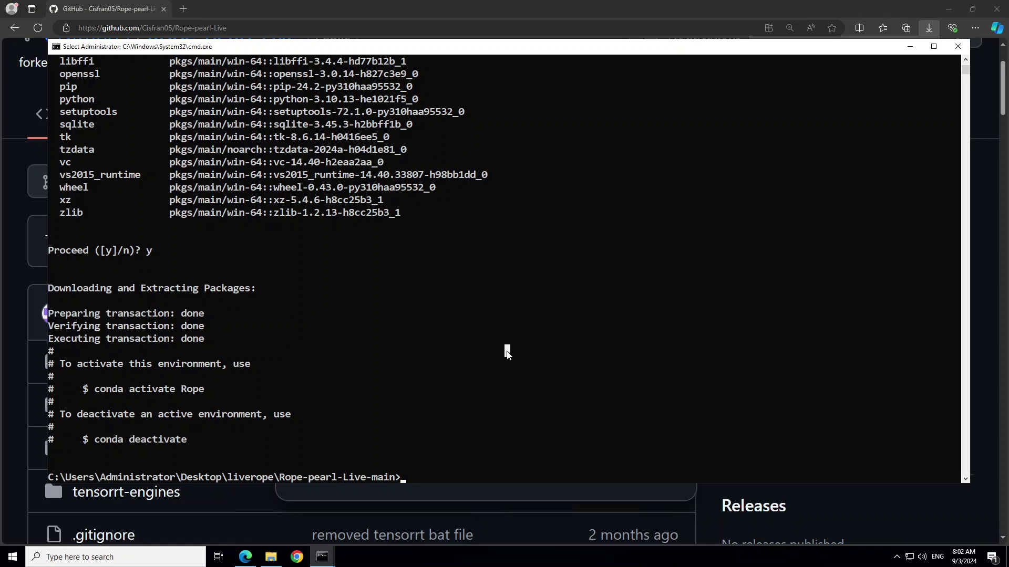
{"action": "type", "text": "conda activate "}
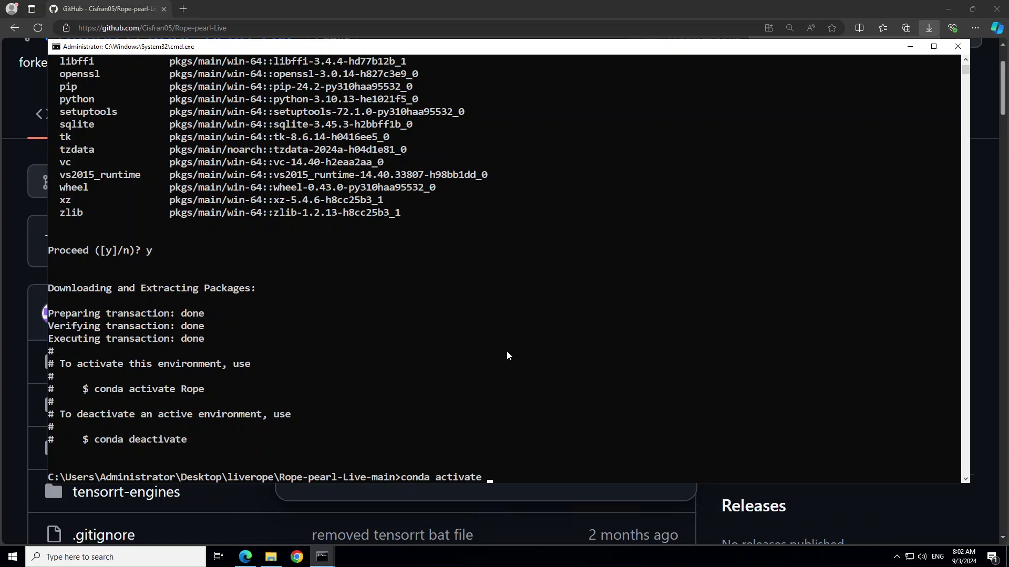
{"action": "type", "text": "Rope"}
{"action": "key", "text": "Return"}
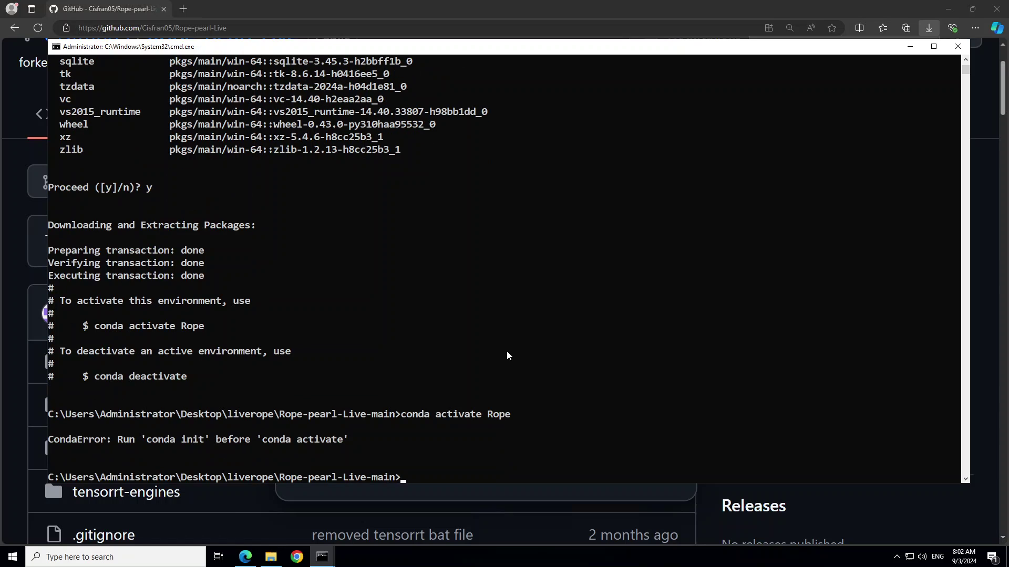
Initialize the shell with "conda init" and close the Command Prompt window
{"action": "type", "text": "conda init"}
{"action": "key", "text": "Return"}
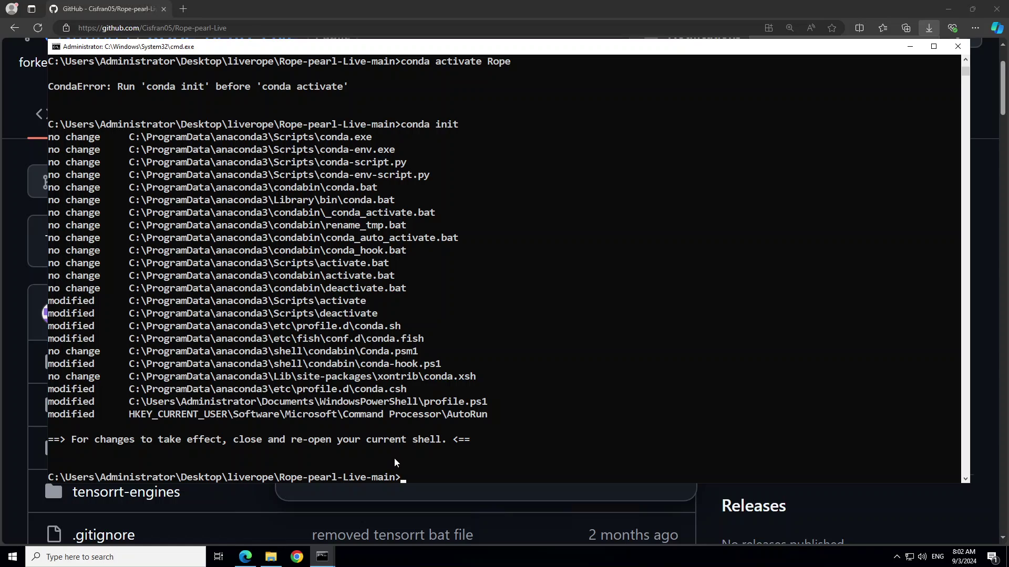
{"action": "left_click", "coordinate": [958, 47]}
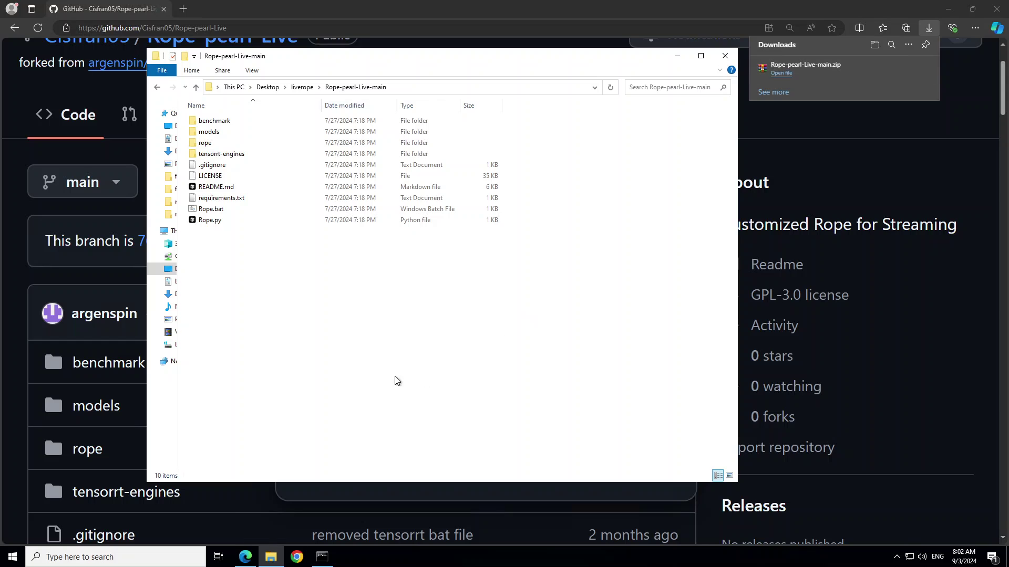
Open Command Prompt in the Rope-pearl-Live-main folder and activate the Rope environment with "conda activate Rope"
{"action": "left_click", "coordinate": [409, 86]}
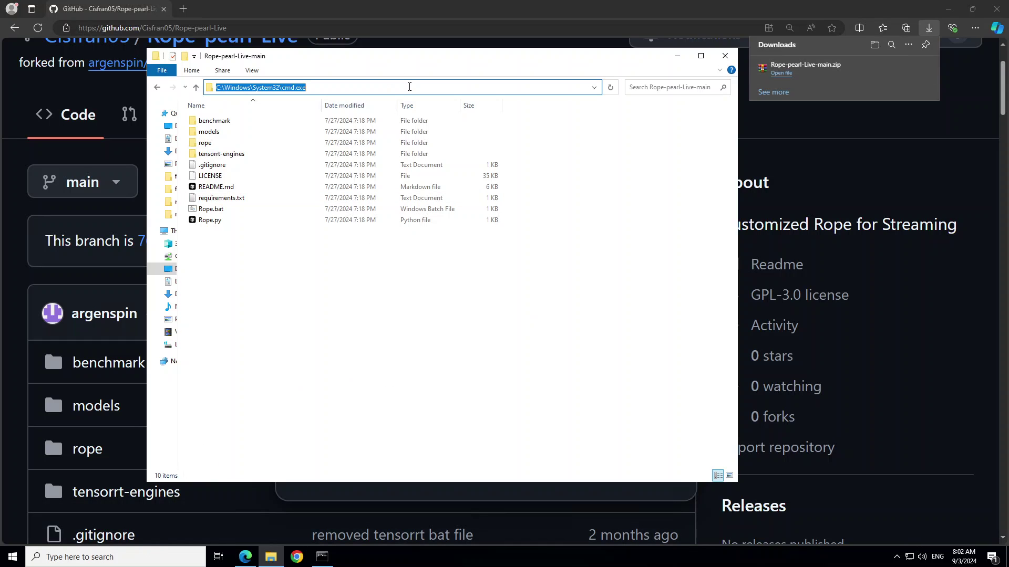
{"action": "key", "text": "Return"}
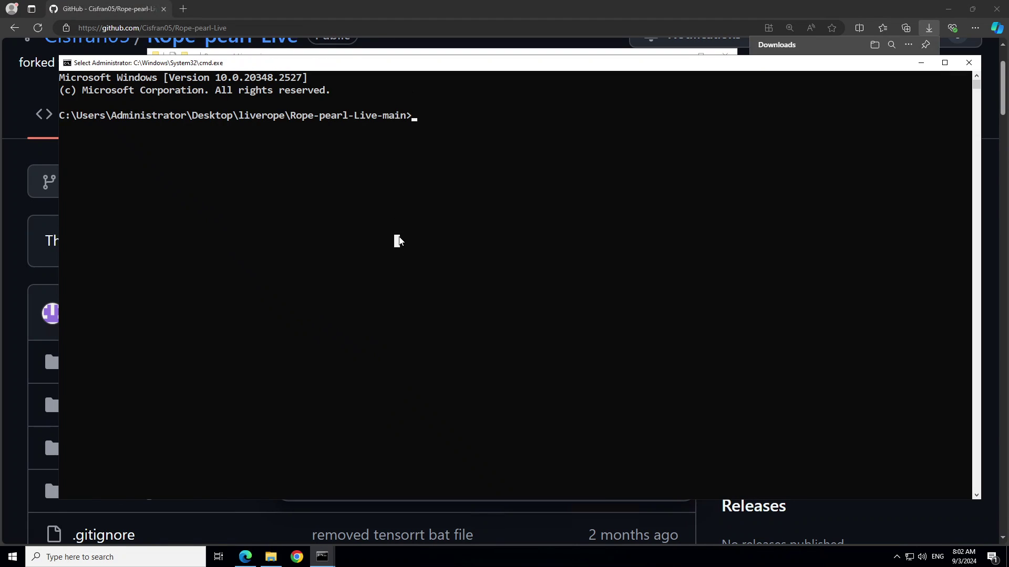
{"action": "type", "text": "conda"}
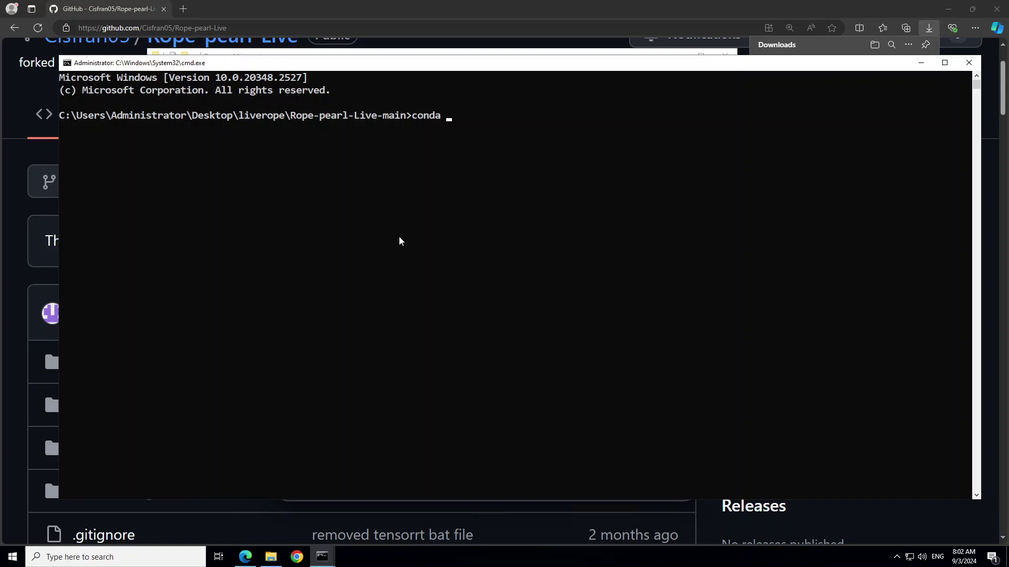
{"action": "key", "text": "Escape"}
{"action": "type", "text": "conda activate Rope"}
{"action": "key", "text": "Return"}
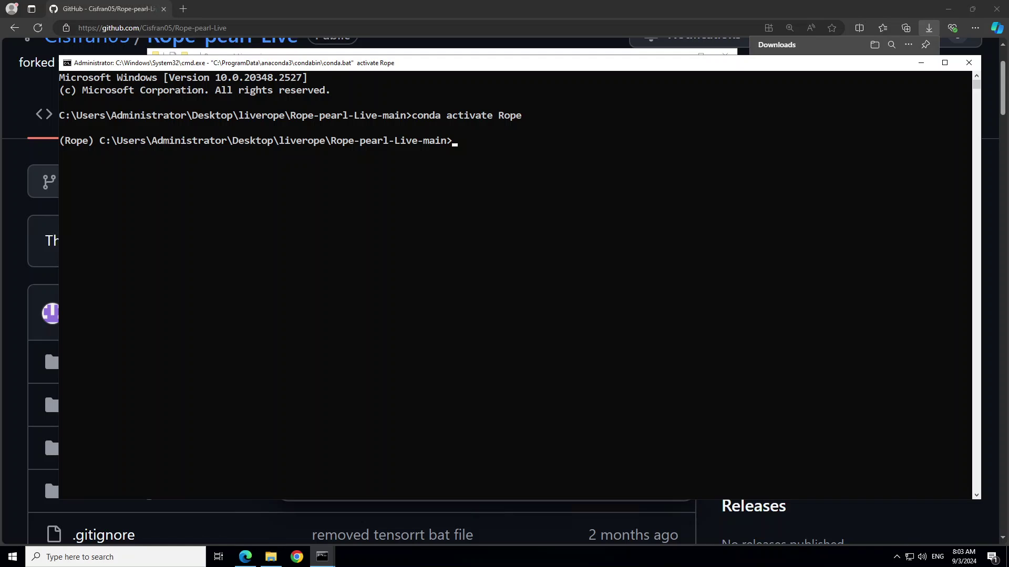
Install cuda-runtime 11.8.0, cudnn 8.9.2.26 and gputil 1.4.0 into the Rope environment with conda install, and confirm proceeding
{"action": "left_click", "coordinate": [90, 141]}
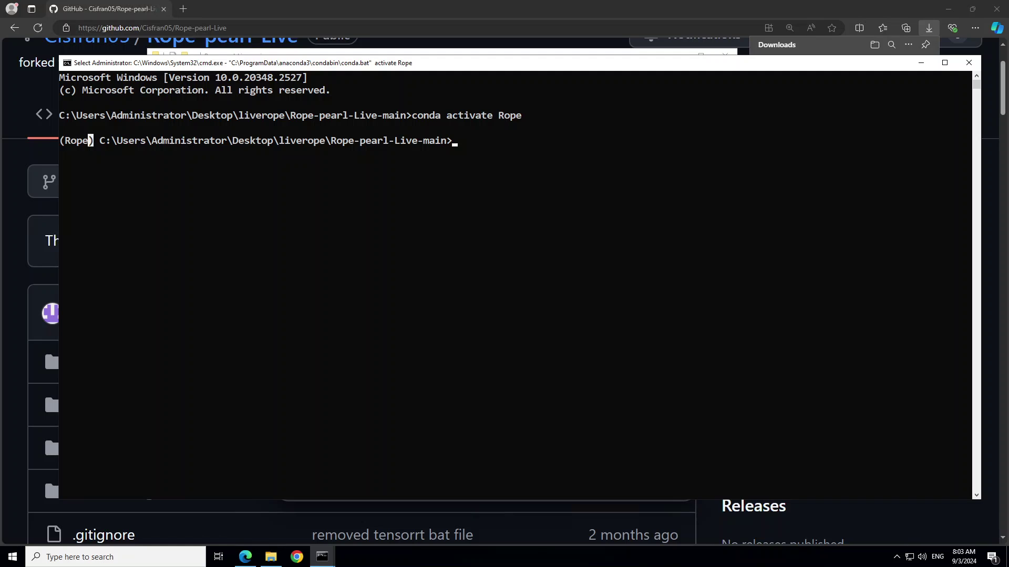
{"action": "right_click", "coordinate": [396, 232]}
{"action": "right_click", "coordinate": [395, 232]}
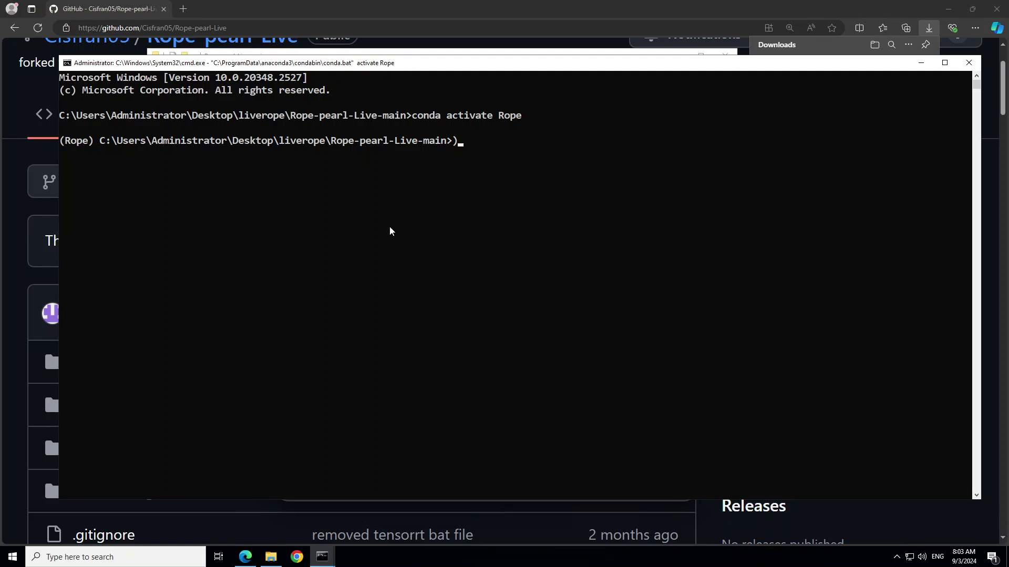
{"action": "key", "text": "BackSpace"}
{"action": "right_click", "coordinate": [423, 237]}
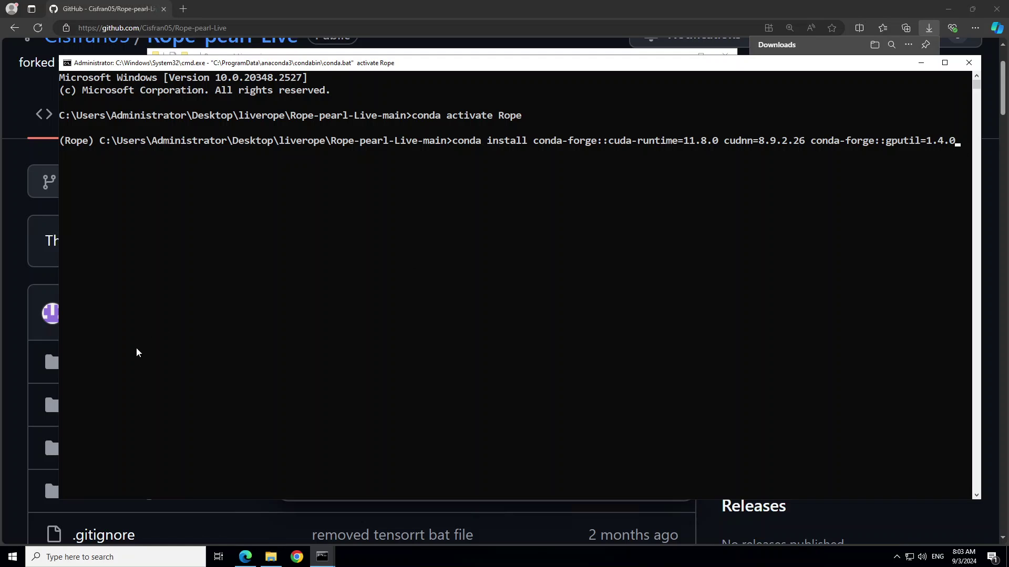
{"action": "key", "text": "Return"}
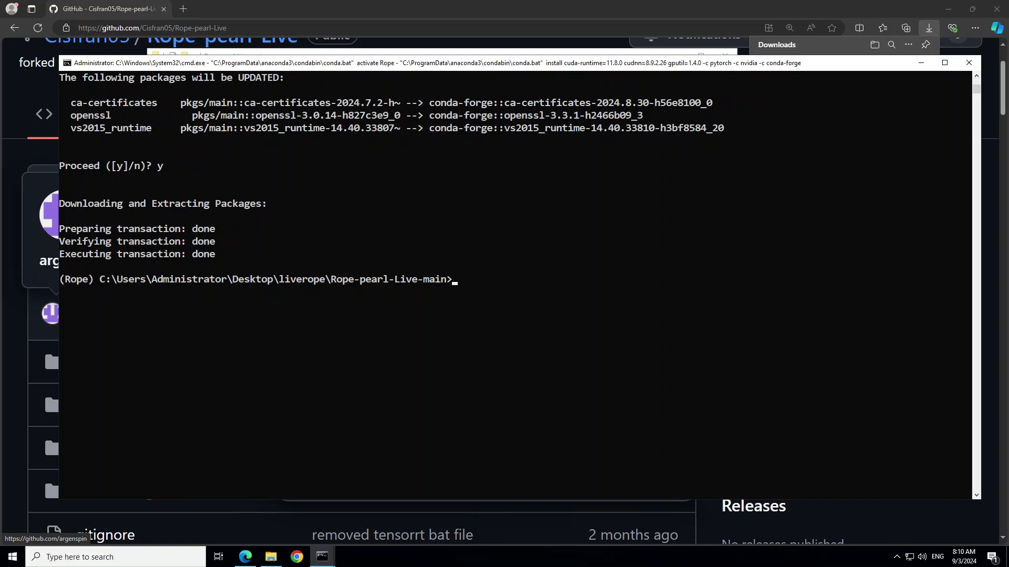
Install the project's Python packages with "python -m pip install -r requirements.txt"
{"action": "type", "text": "python -m pip install -r requirements.txt"}
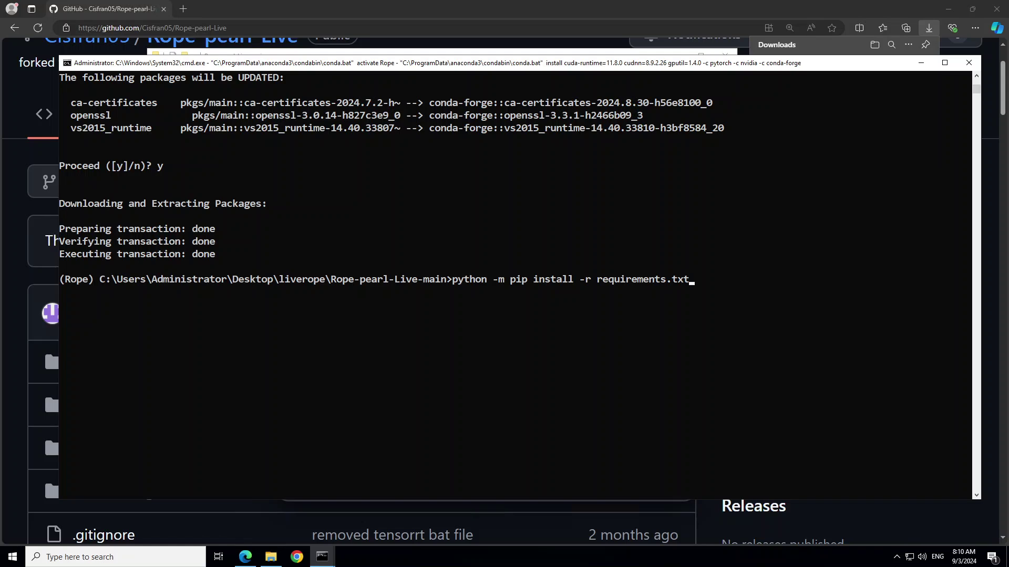
{"action": "key", "text": "Return"}
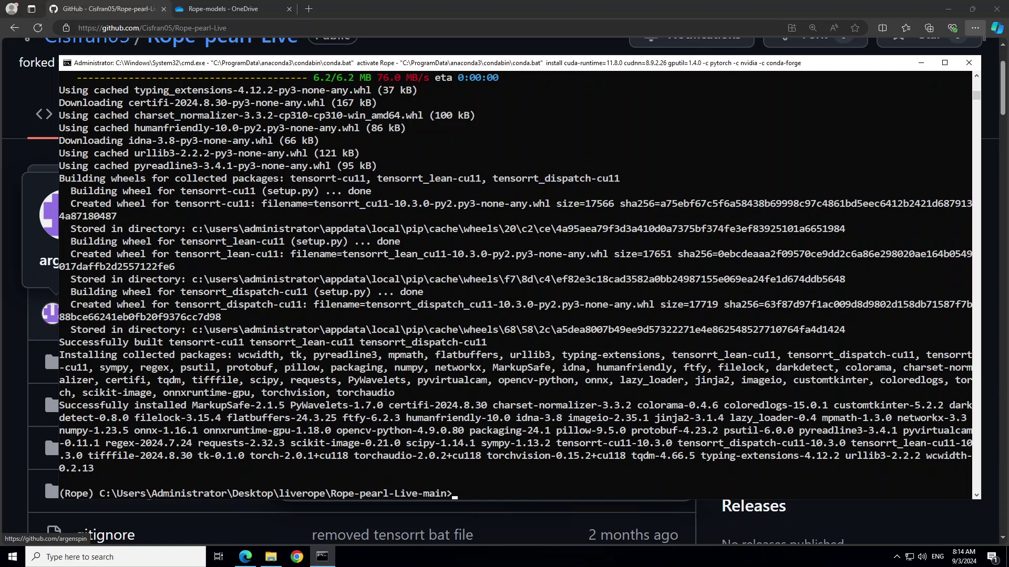
Switch to the shared Rope-models OneDrive folder and look through its list of model files
{"action": "left_click", "coordinate": [240, 11]}
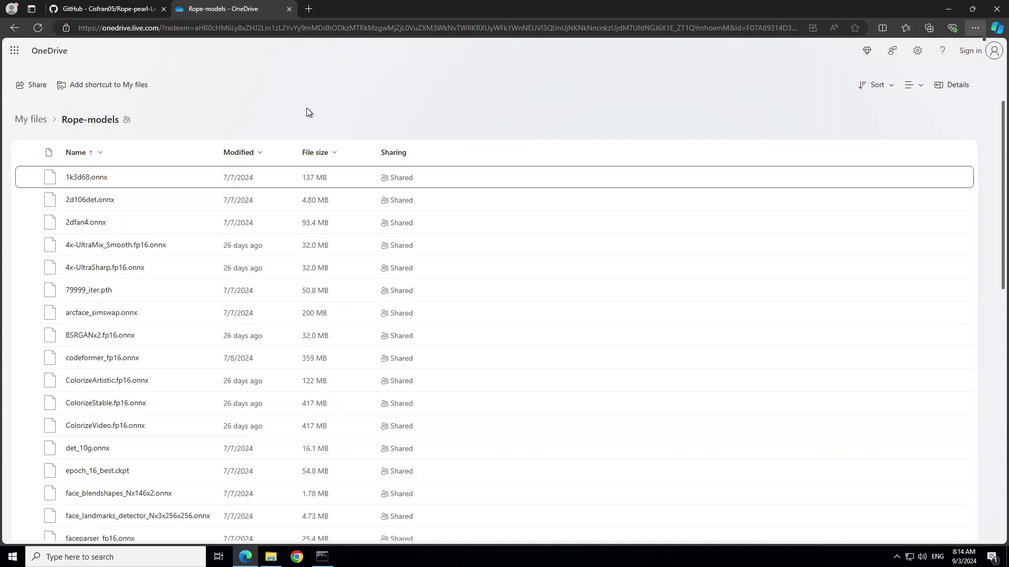
{"action": "scroll", "coordinate": [285, 310], "scroll_direction": "down", "scroll_amount": 10}
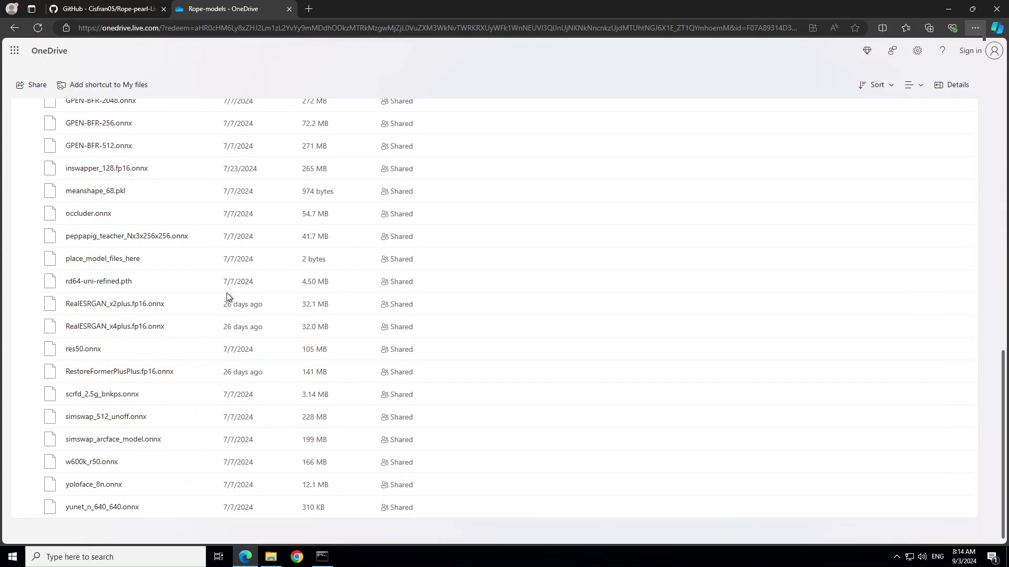
{"action": "scroll", "coordinate": [225, 300], "scroll_direction": "up", "scroll_amount": 6}
{"action": "scroll", "coordinate": [232, 301], "scroll_direction": "up", "scroll_amount": 5}
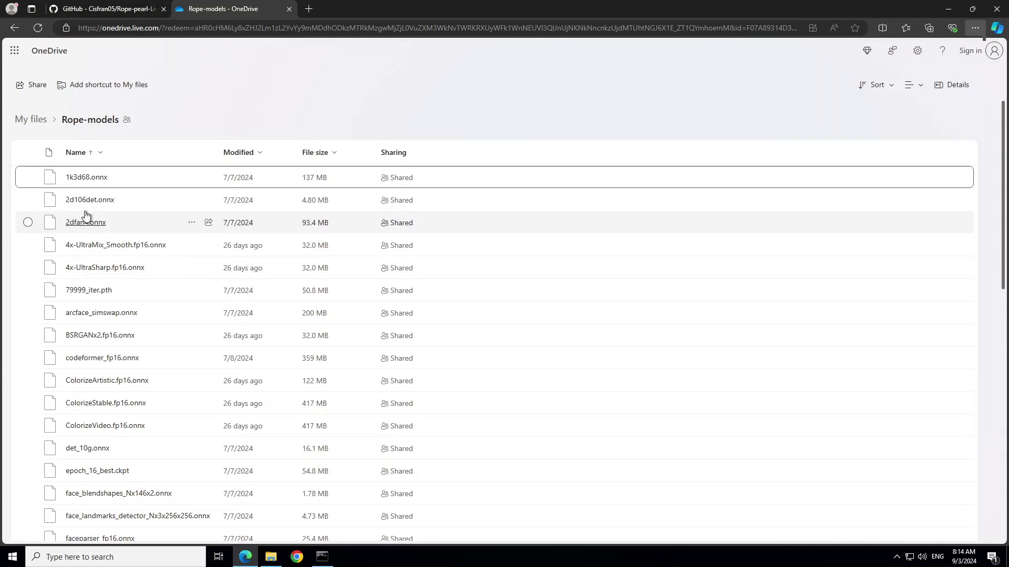
{"action": "right_click", "coordinate": [86, 181]}
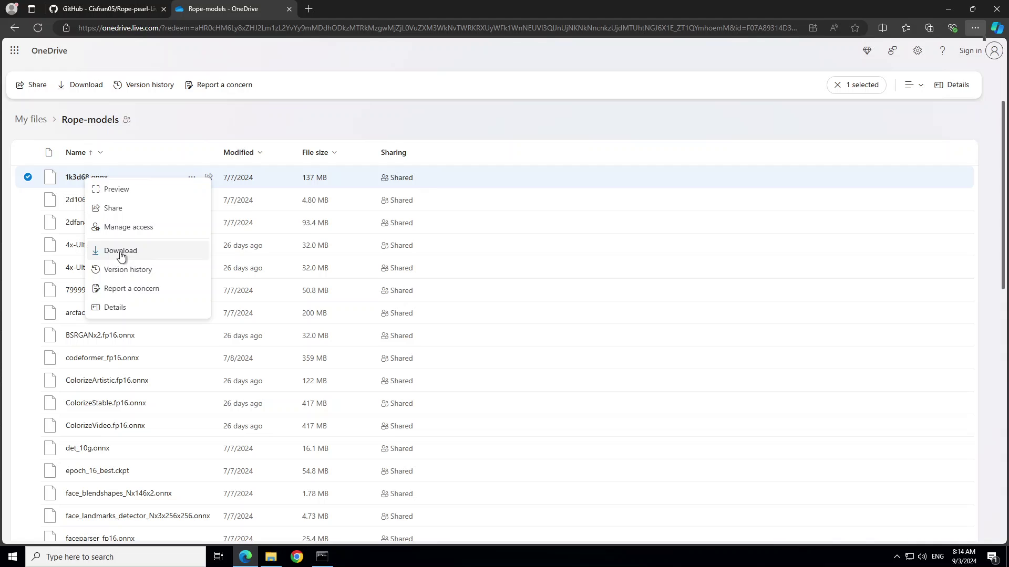
{"action": "left_click", "coordinate": [28, 199]}
{"action": "left_click", "coordinate": [28, 222]}
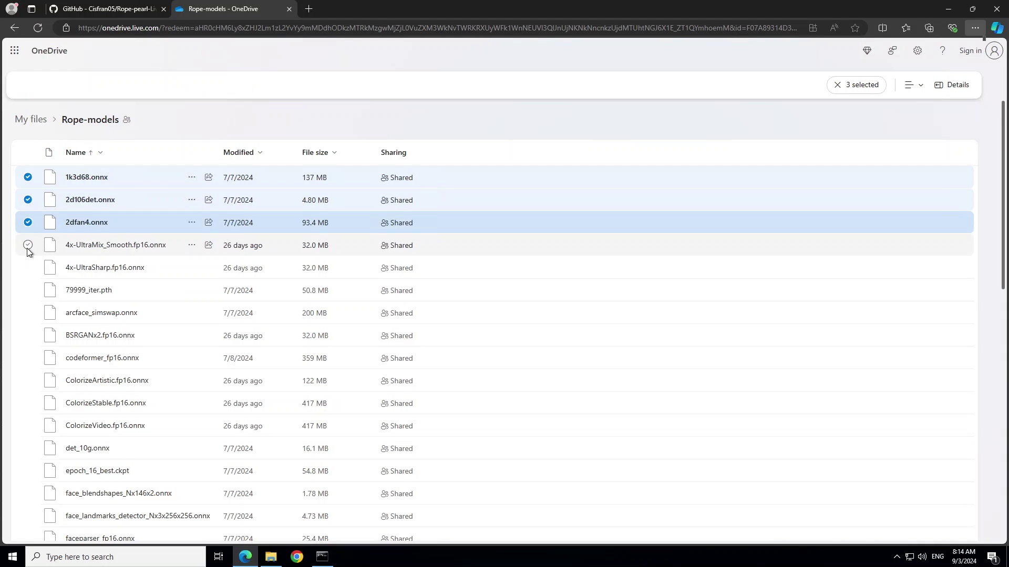
{"action": "left_click", "coordinate": [28, 245]}
{"action": "left_click", "coordinate": [28, 267]}
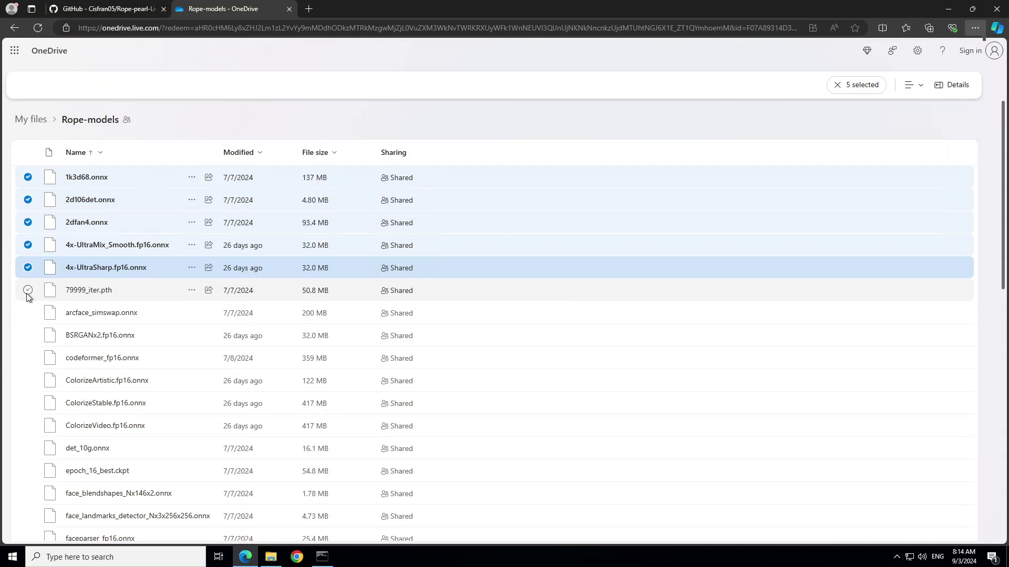
{"action": "left_click", "coordinate": [28, 292]}
{"action": "left_click", "coordinate": [27, 313]}
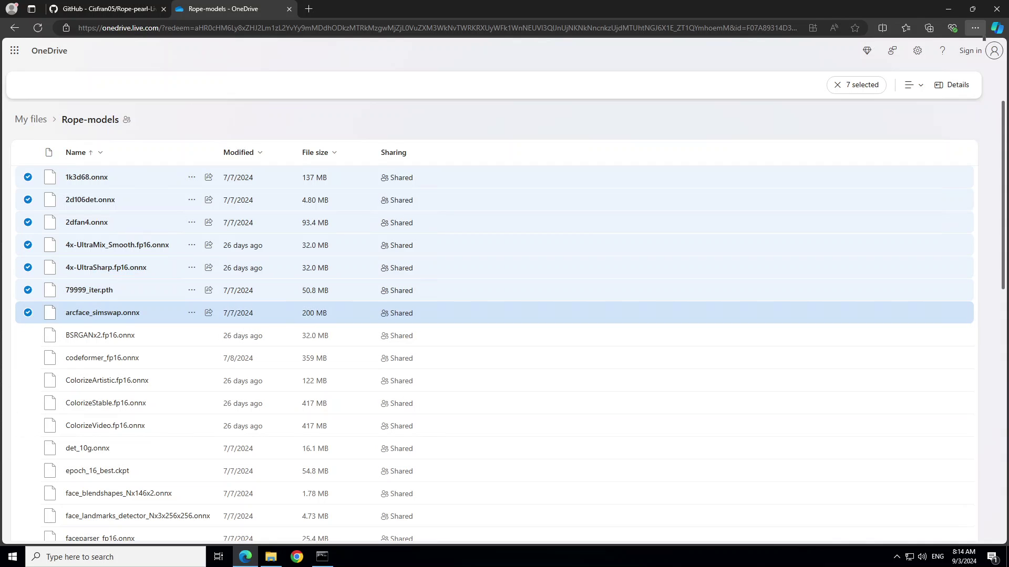
Select all files in the shared Rope-models folder and download them as one zip archive
{"action": "key", "text": "ctrl+a"}
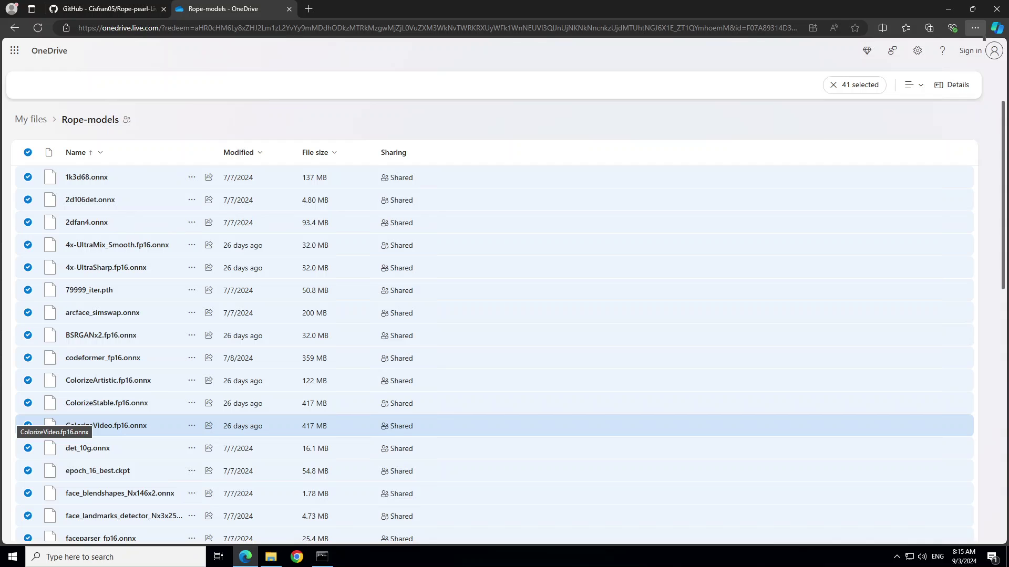
{"action": "left_click", "coordinate": [28, 152]}
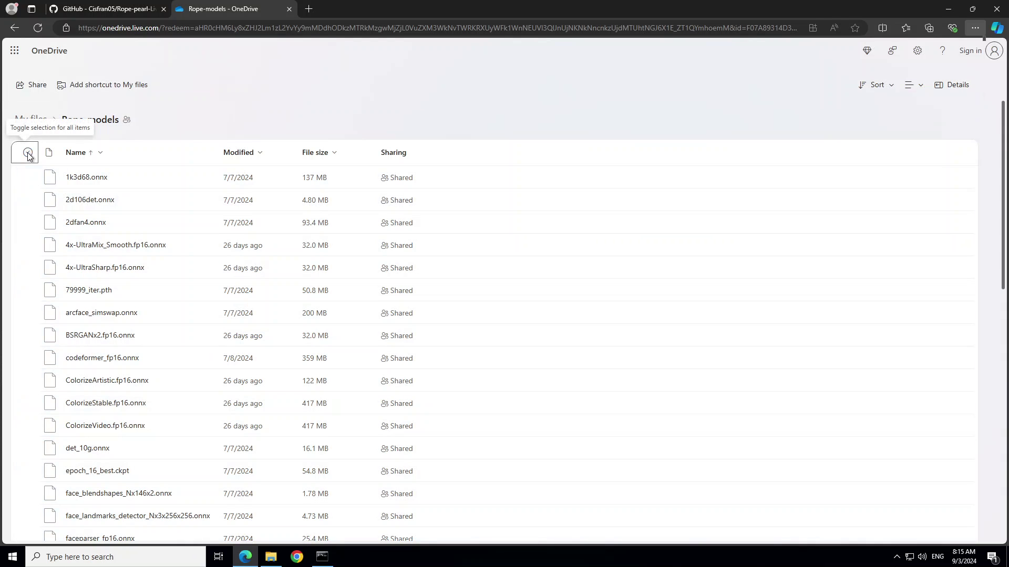
{"action": "left_click", "coordinate": [28, 153]}
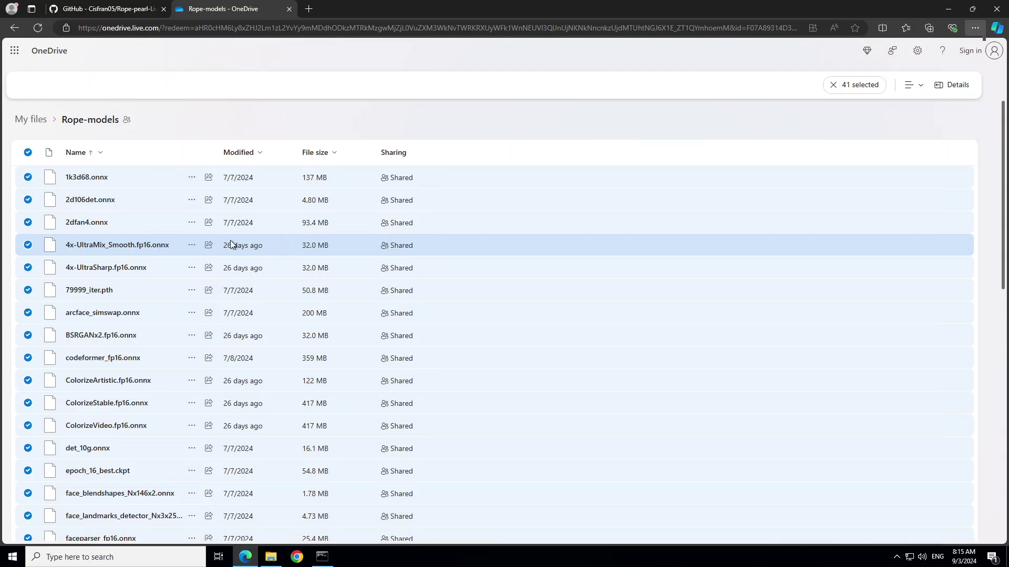
{"action": "left_click", "coordinate": [917, 87]}
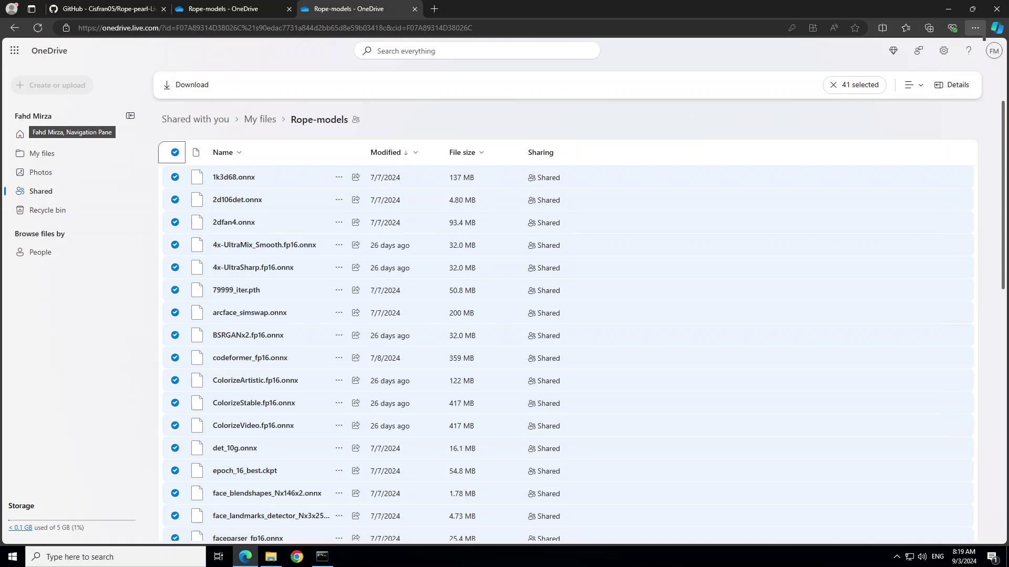
{"action": "left_click", "coordinate": [190, 90]}
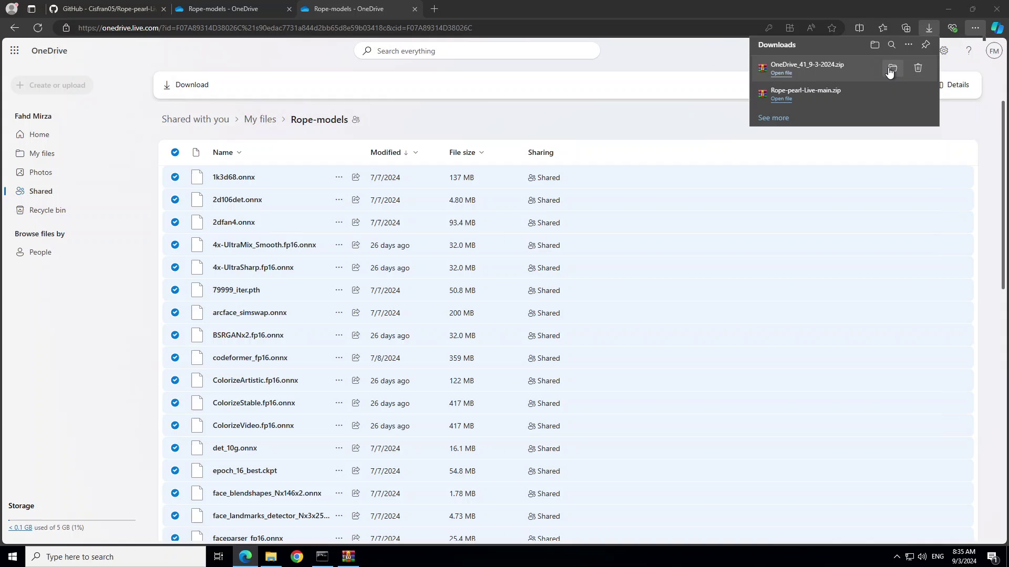
Copy OneDrive_41_9-3-2024.zip from Downloads into the models folder of Desktop\liverope\Rope-pearl-Live-main and extract its files there
{"action": "left_click", "coordinate": [892, 68]}
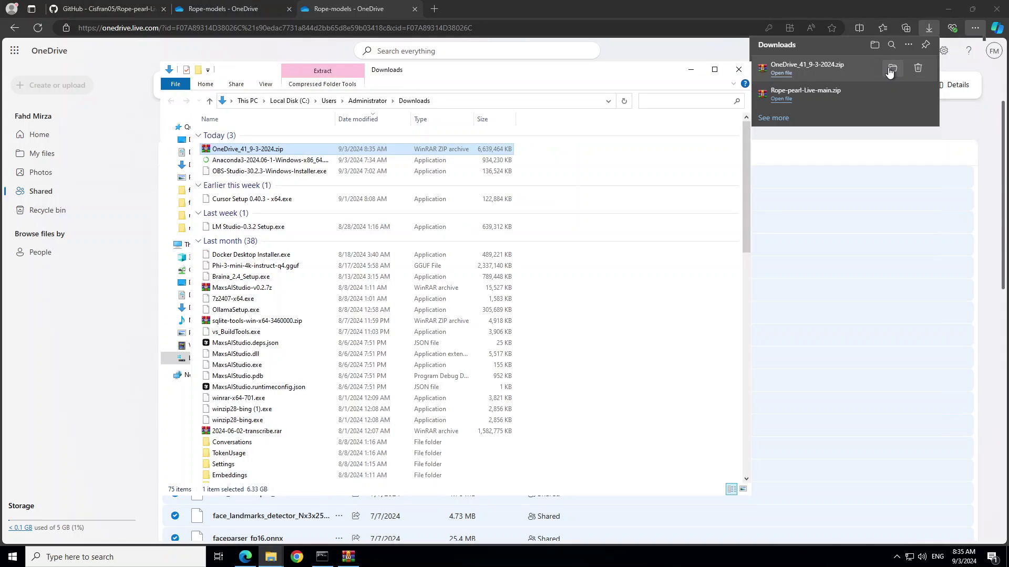
{"action": "right_click", "coordinate": [251, 152]}
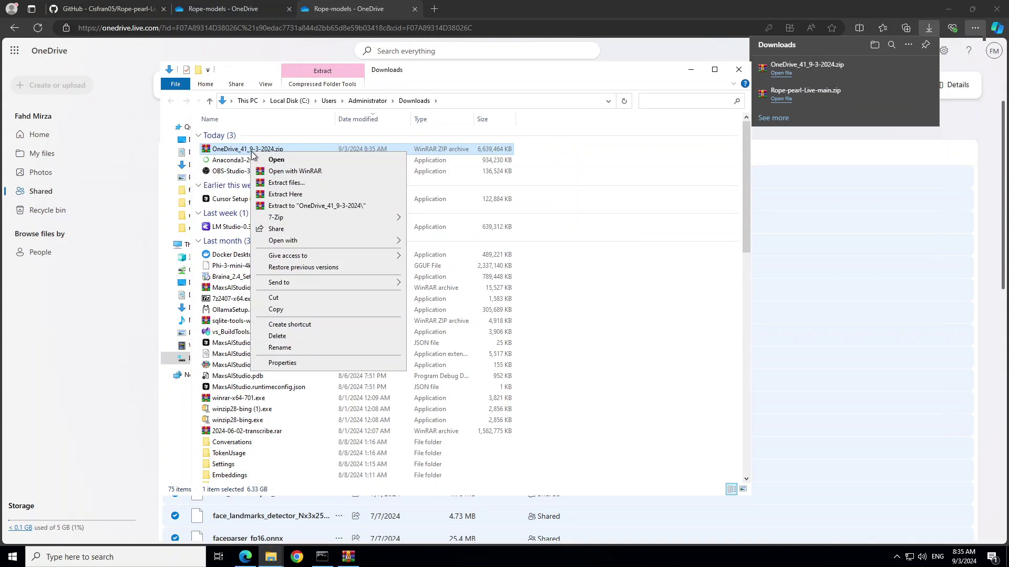
{"action": "left_click", "coordinate": [291, 309]}
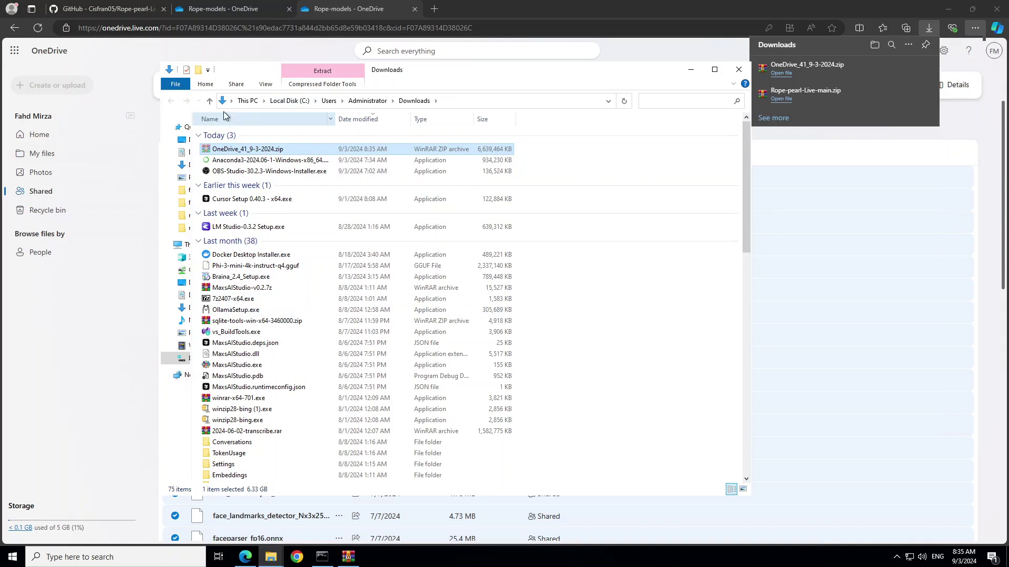
{"action": "left_click", "coordinate": [245, 100]}
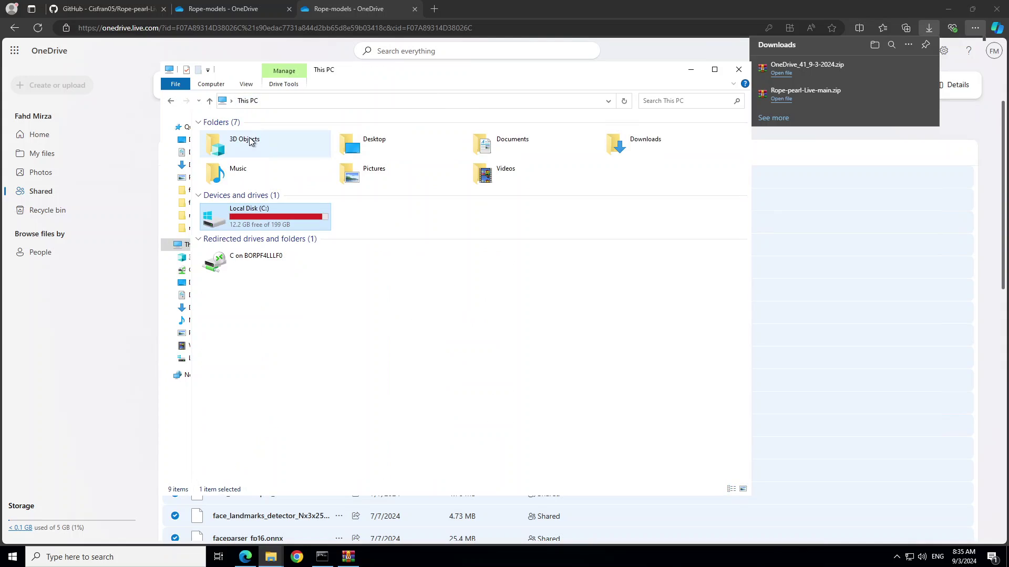
{"action": "left_click", "coordinate": [250, 141]}
{"action": "double_click", "coordinate": [360, 140]}
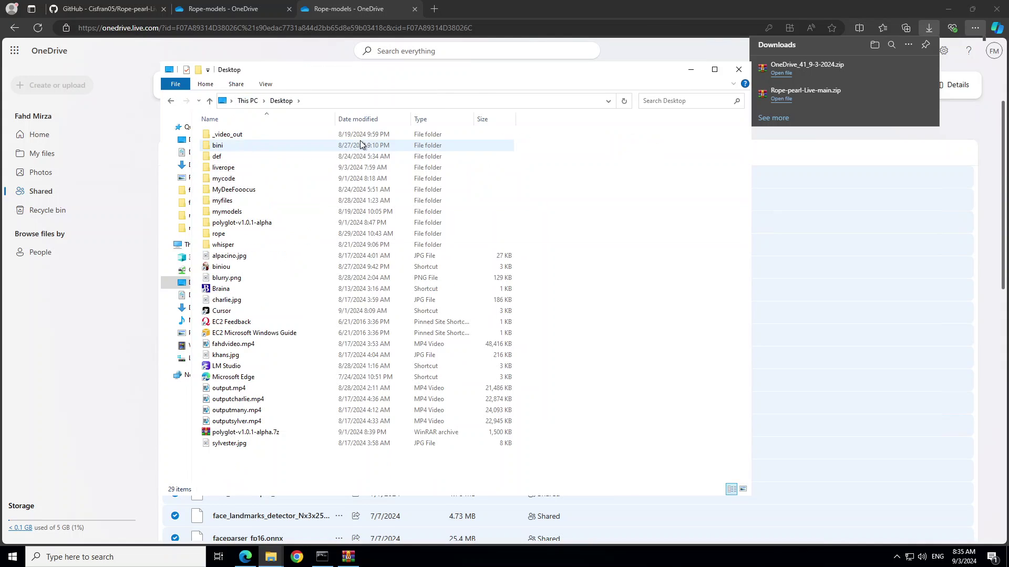
{"action": "double_click", "coordinate": [241, 168]}
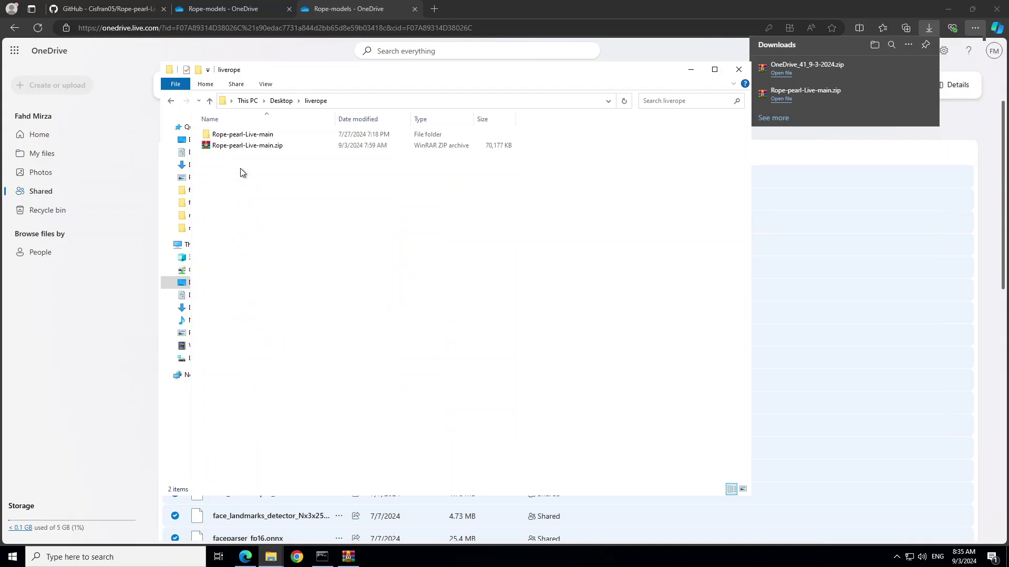
{"action": "double_click", "coordinate": [242, 135]}
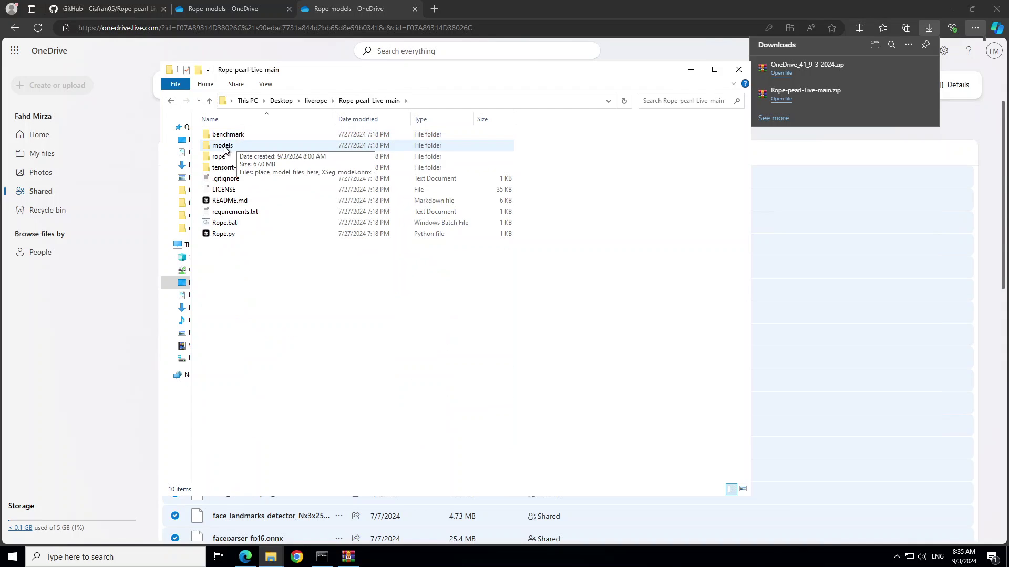
{"action": "double_click", "coordinate": [242, 146]}
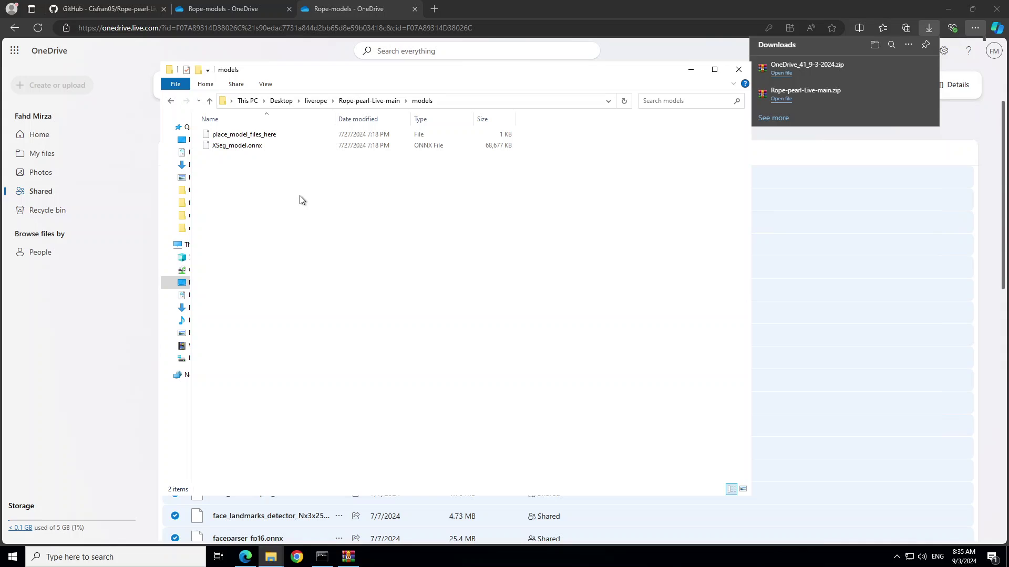
{"action": "key", "text": "ctrl+v"}
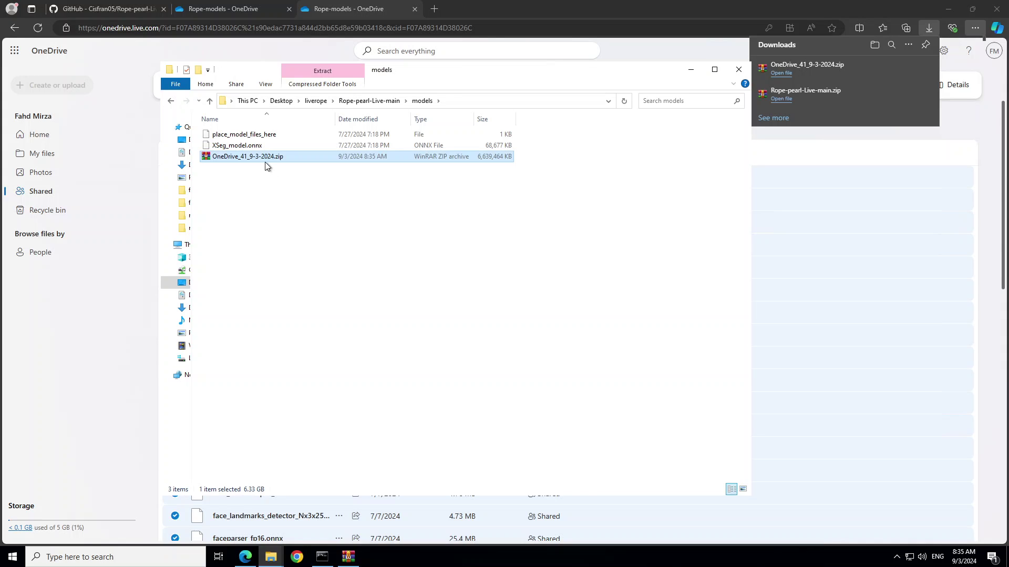
{"action": "right_click", "coordinate": [265, 162]}
{"action": "left_click", "coordinate": [294, 199]}
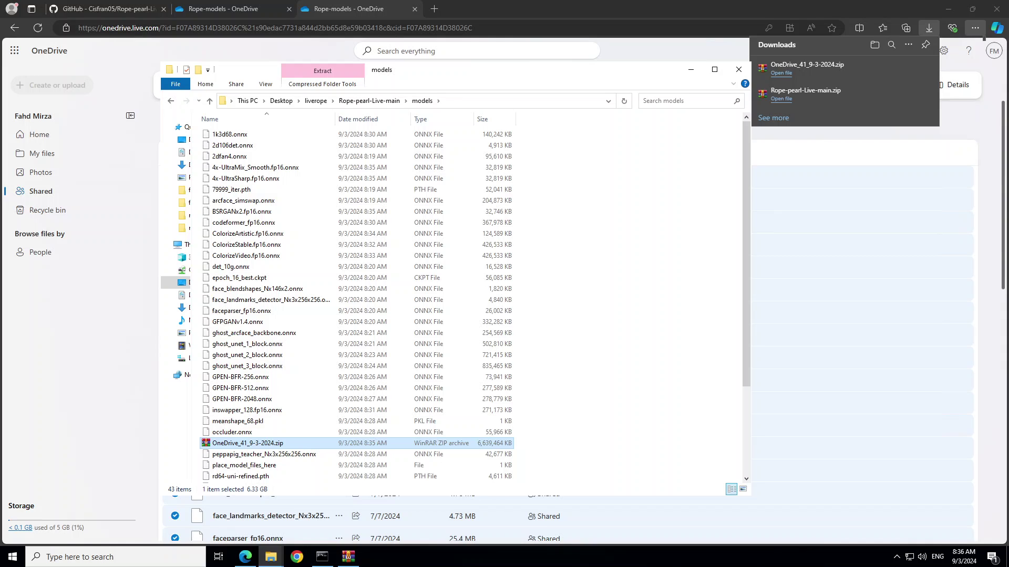
Search Windows for "obs" and launch OBS Studio (64bit)
{"action": "key", "text": "alt+Tab"}
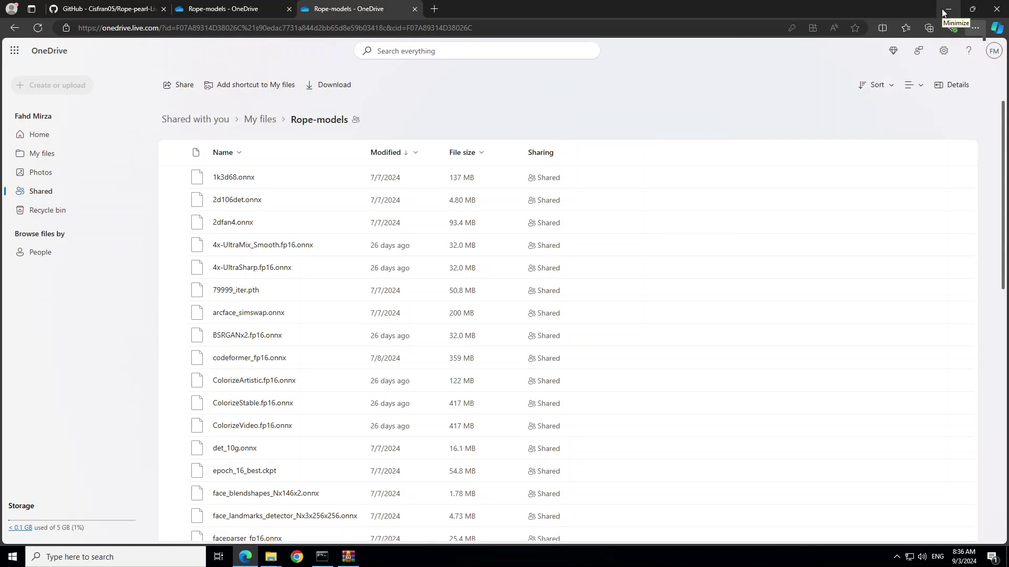
{"action": "left_click", "coordinate": [79, 558]}
{"action": "type", "text": "obs"}
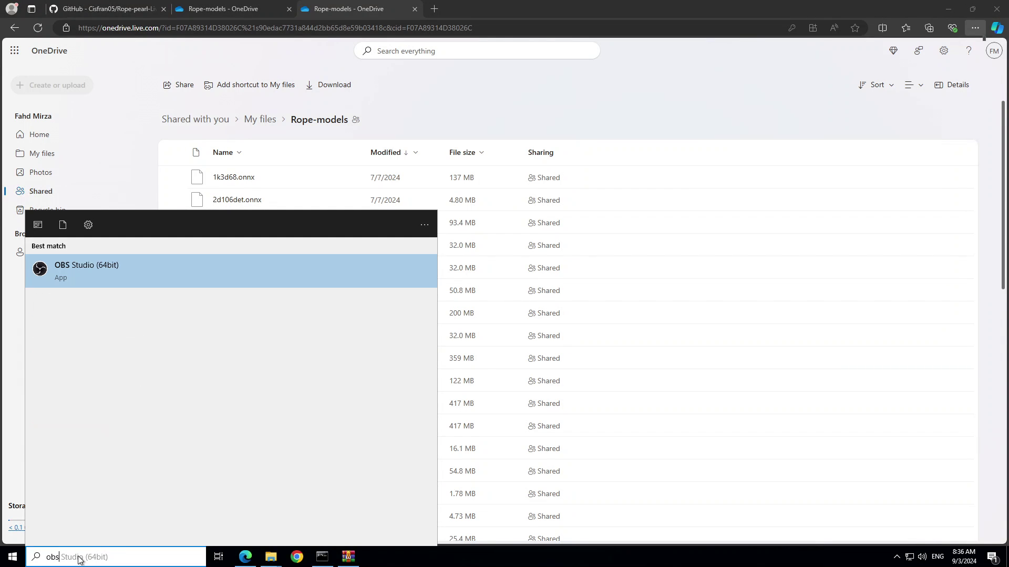
{"action": "left_click", "coordinate": [87, 270]}
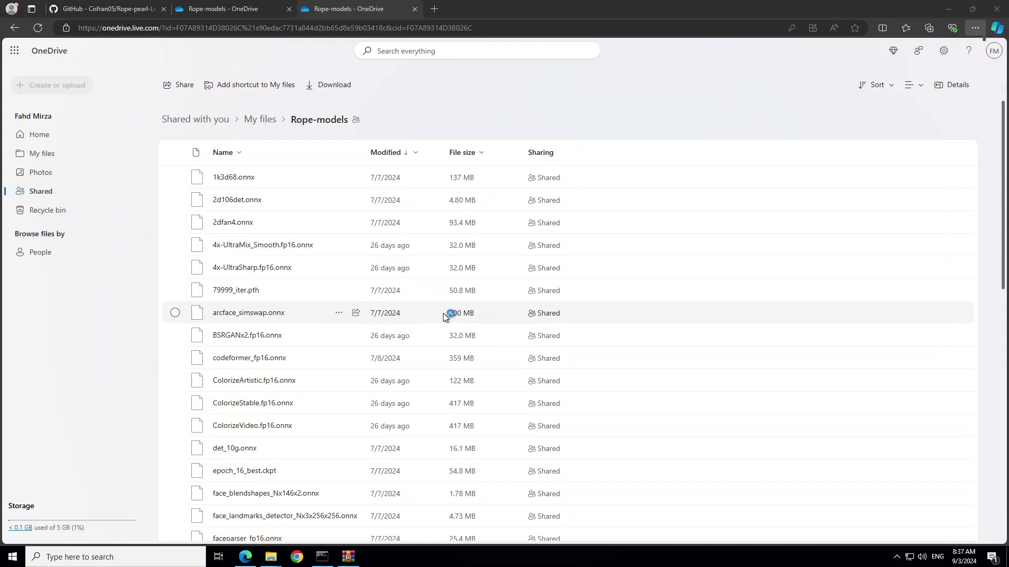
Start the virtual camera in OBS Studio and stop it again
{"action": "left_click", "coordinate": [594, 292]}
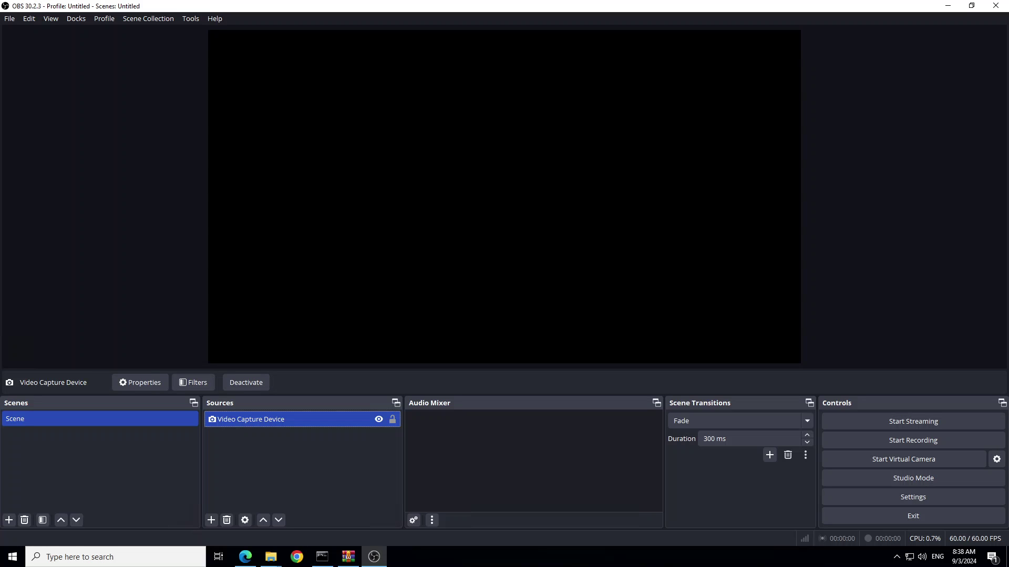
{"action": "left_click", "coordinate": [882, 461]}
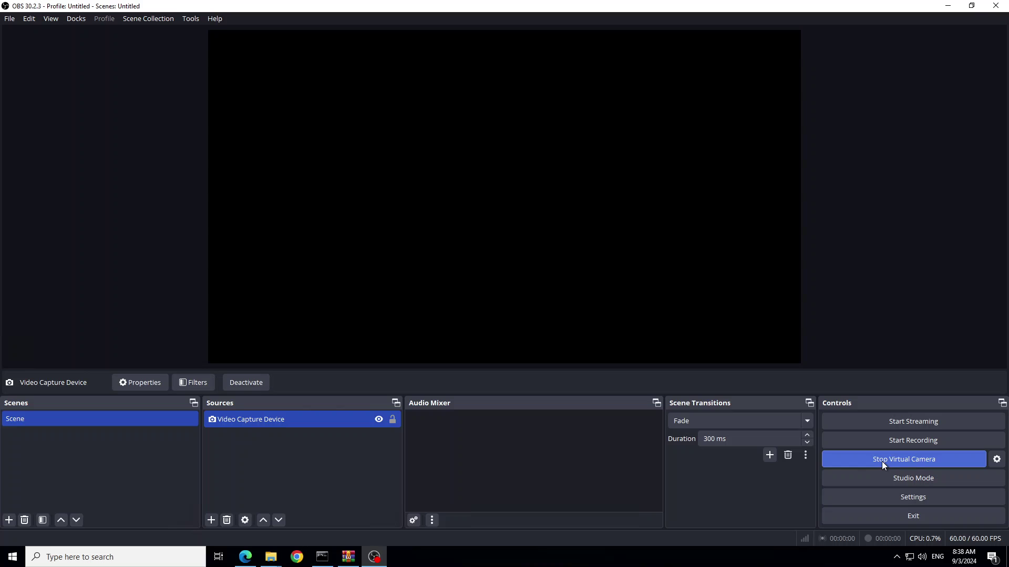
{"action": "left_click", "coordinate": [881, 462]}
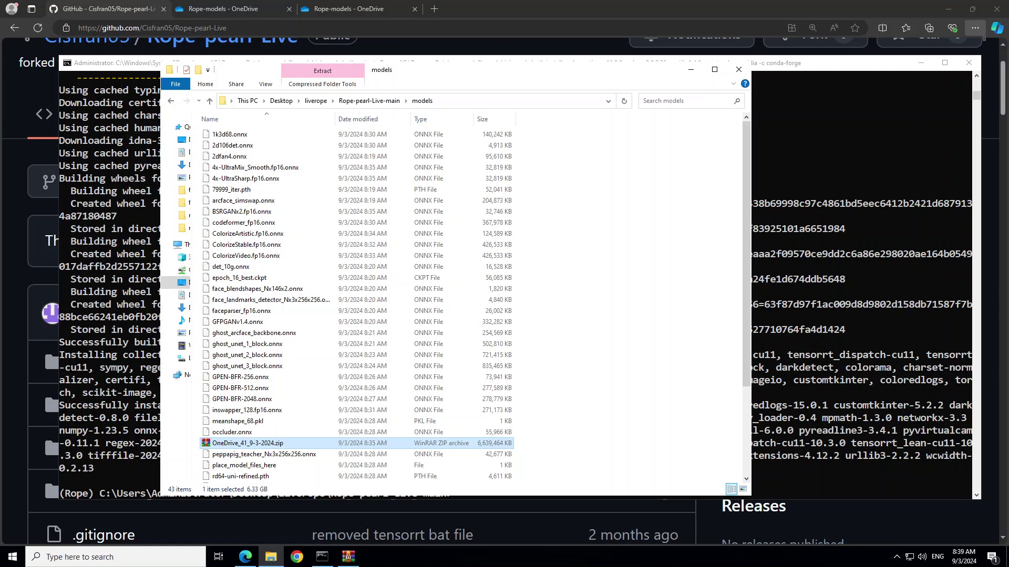
Run .\rope.bat from the Rope-pearl-Live-main command prompt and maximize the Rope-Pearl window
{"action": "left_click", "coordinate": [369, 100]}
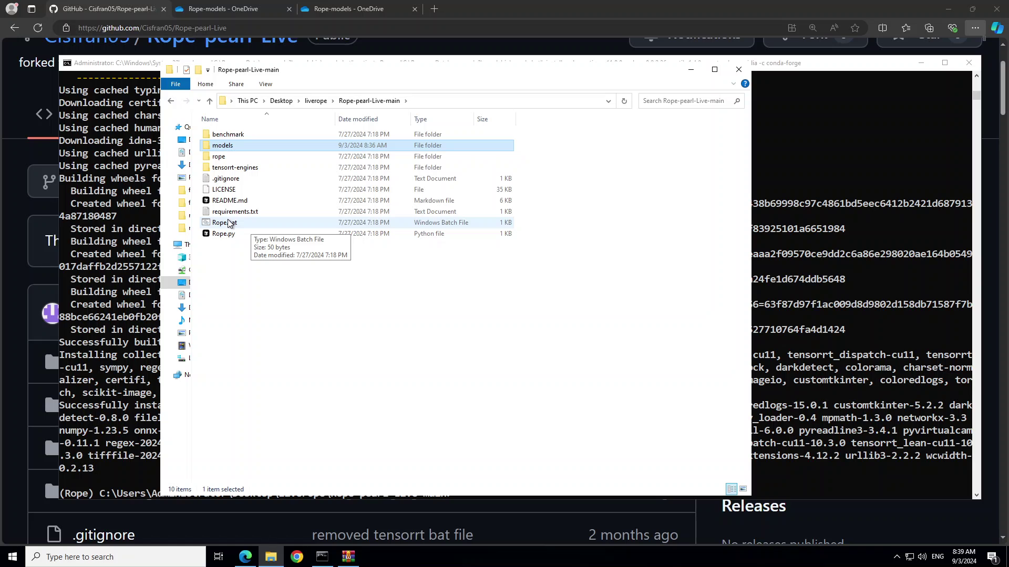
{"action": "left_click", "coordinate": [119, 315]}
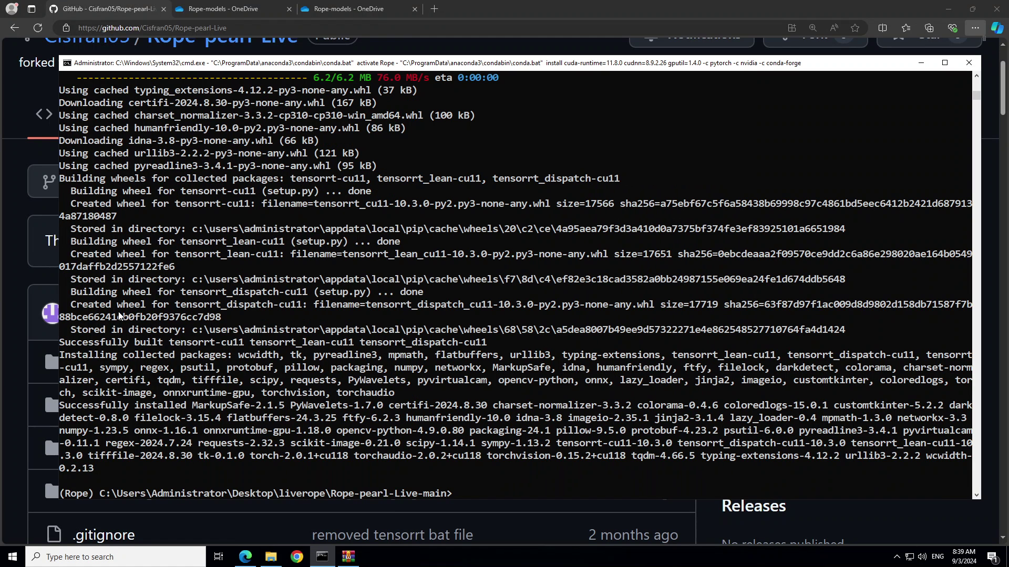
{"action": "left_click", "coordinate": [482, 479]}
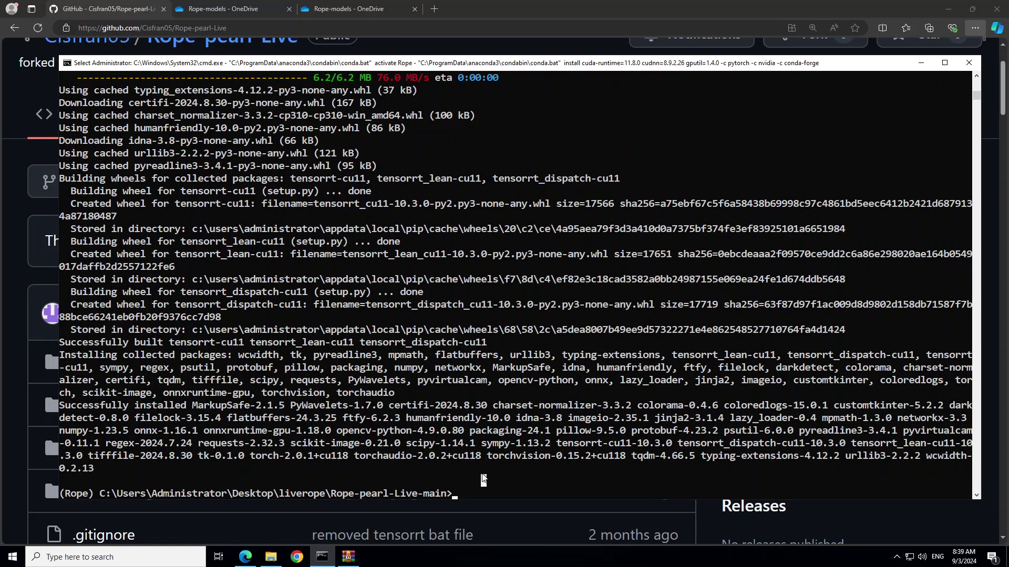
{"action": "type", "text": ".\\rope.bat"}
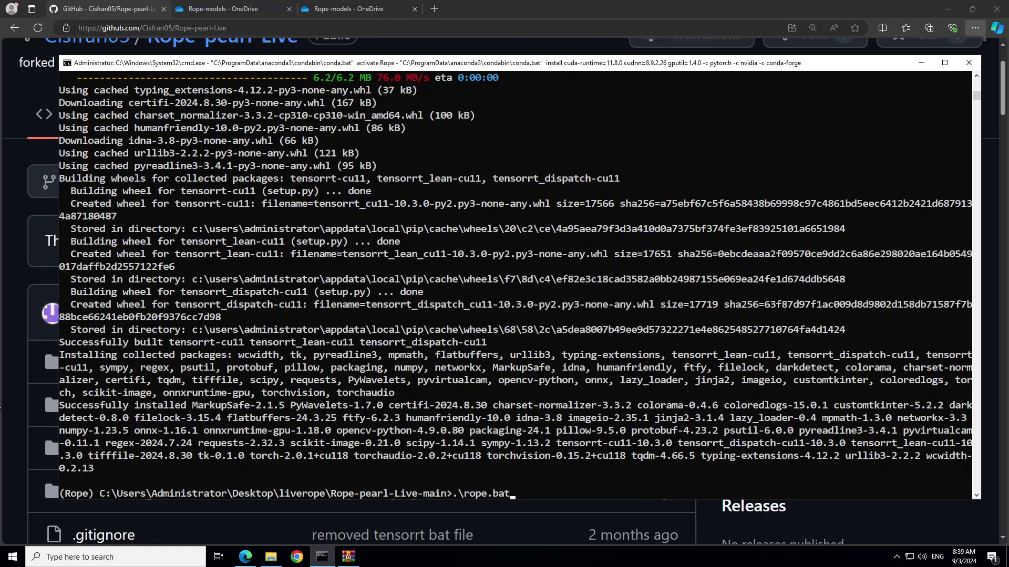
{"action": "key", "text": "Return"}
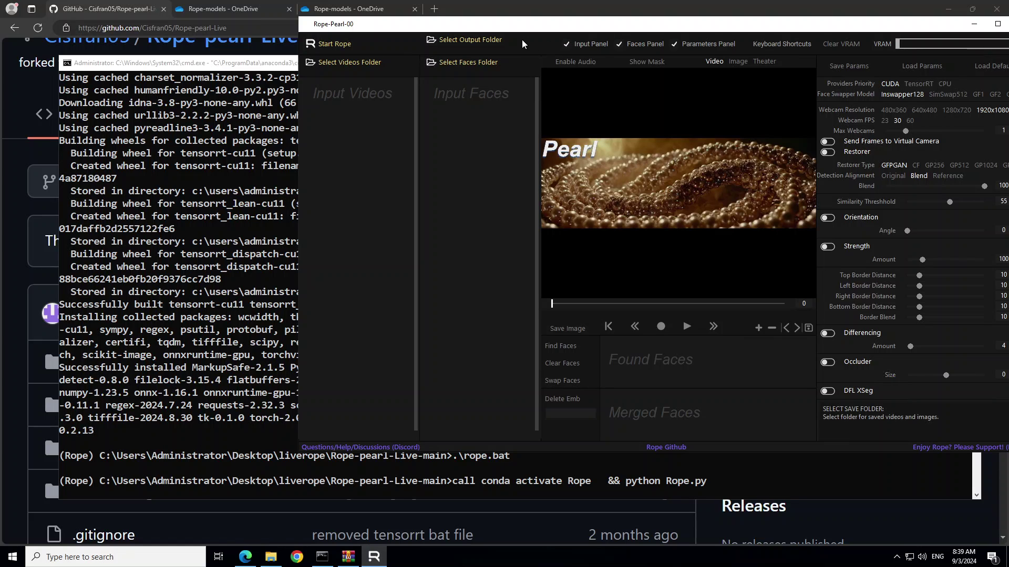
{"action": "left_click_drag", "start_coordinate": [529, 28], "coordinate": [369, 42]}
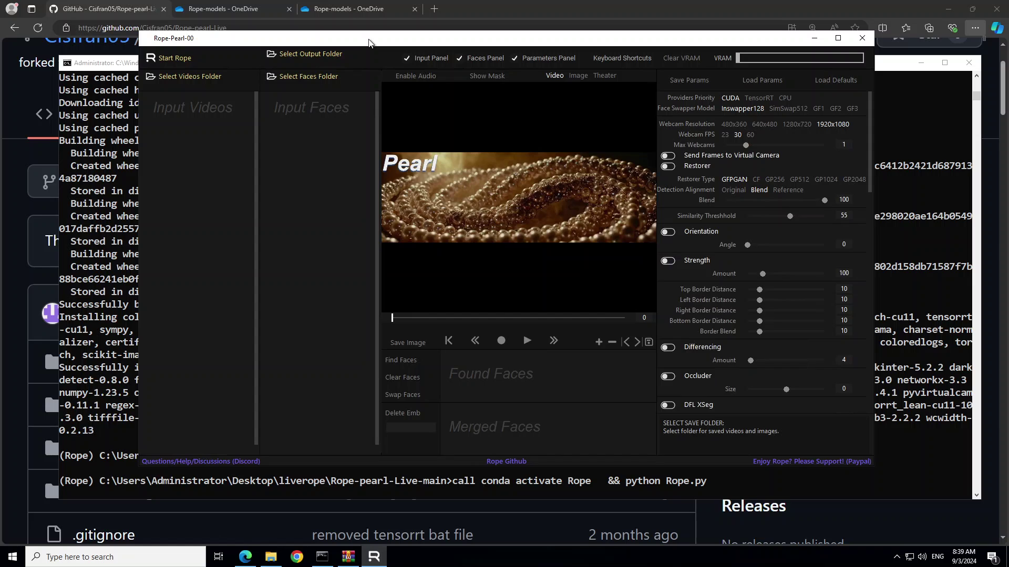
{"action": "double_click", "coordinate": [369, 40]}
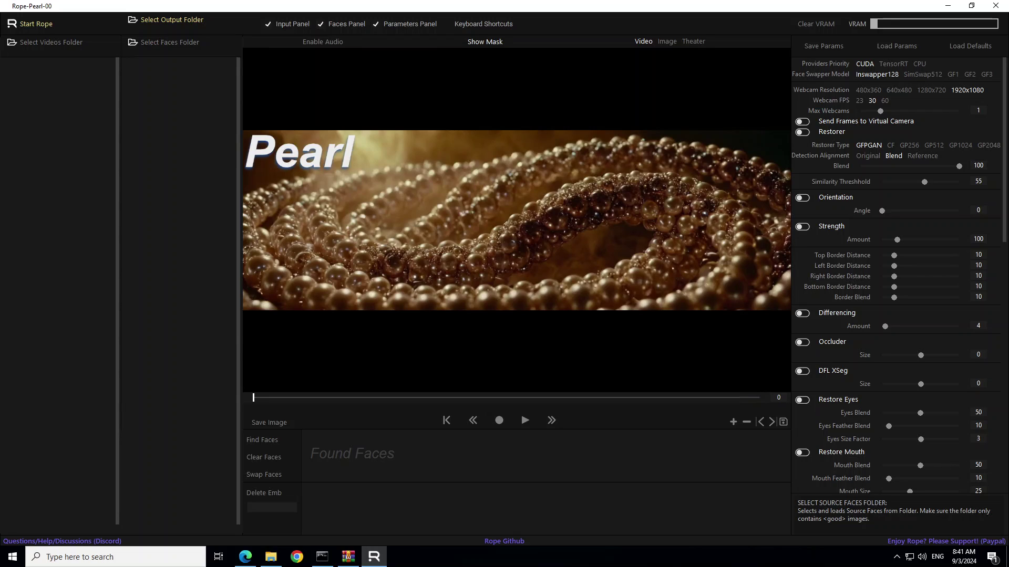
Set Desktop\rope\videos as the videos folder and Desktop\rope\faces as the faces folder
{"action": "left_click", "coordinate": [51, 42]}
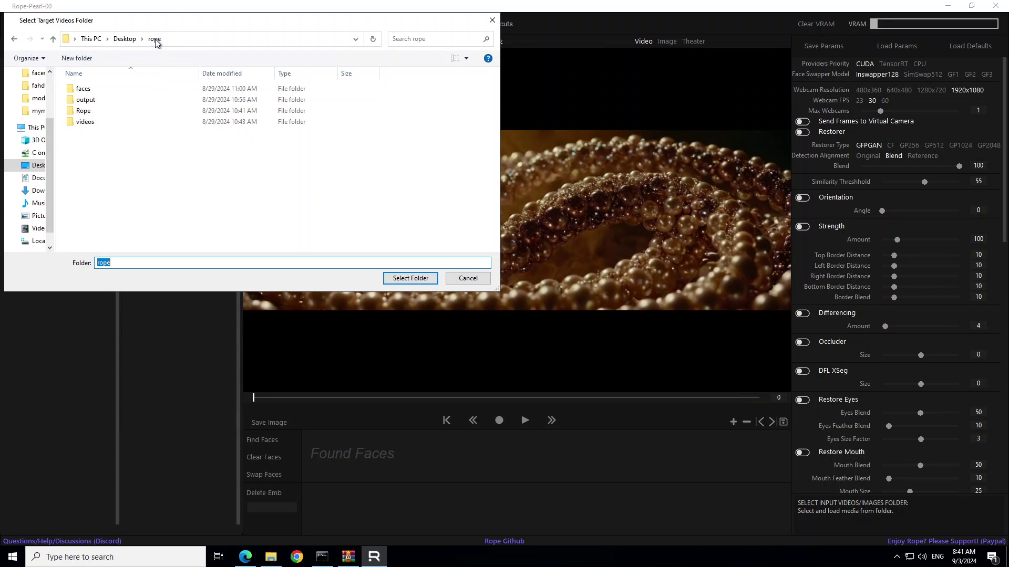
{"action": "double_click", "coordinate": [89, 123]}
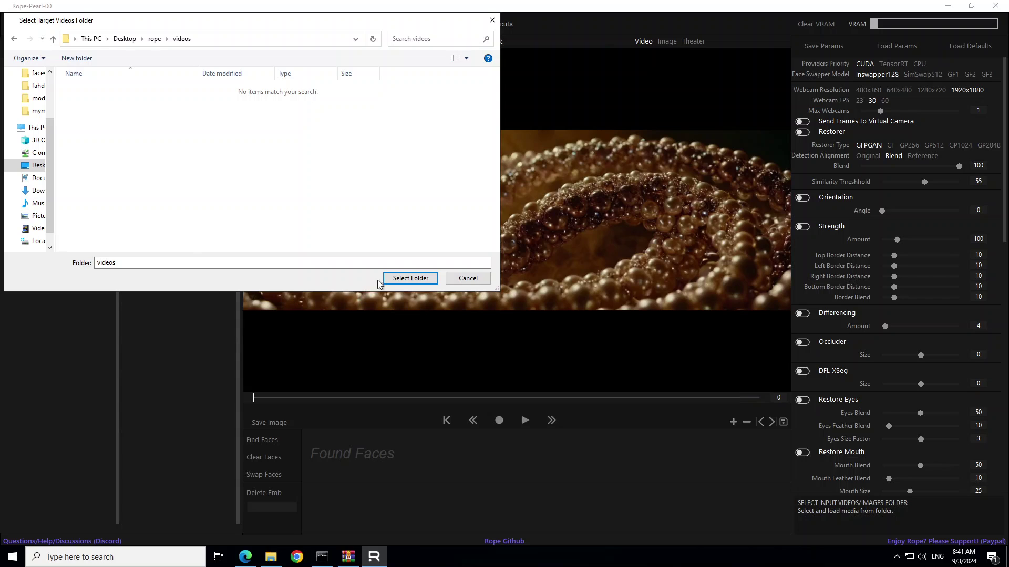
{"action": "left_click", "coordinate": [395, 279]}
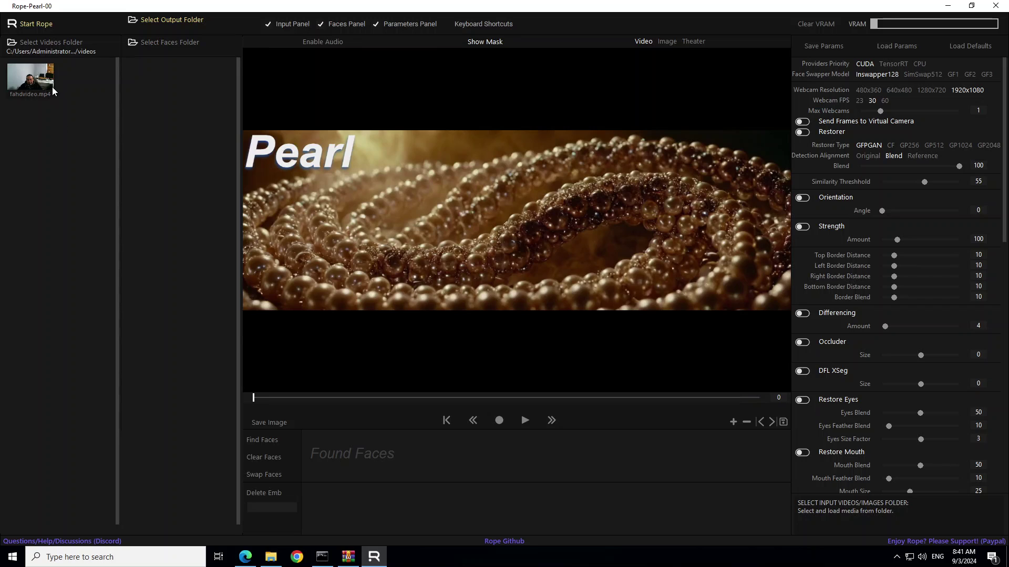
{"action": "left_click", "coordinate": [164, 48]}
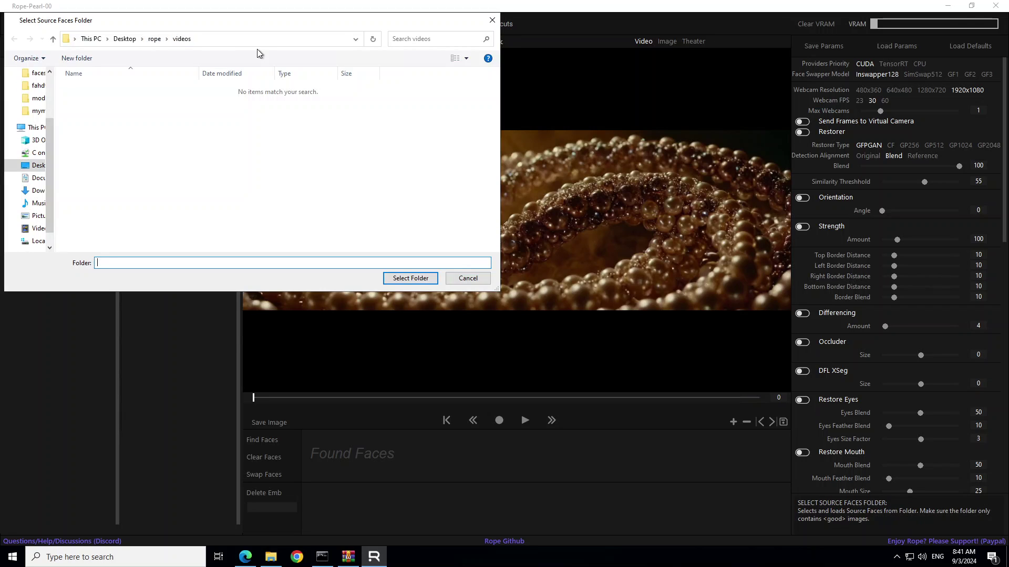
{"action": "left_click", "coordinate": [154, 39]}
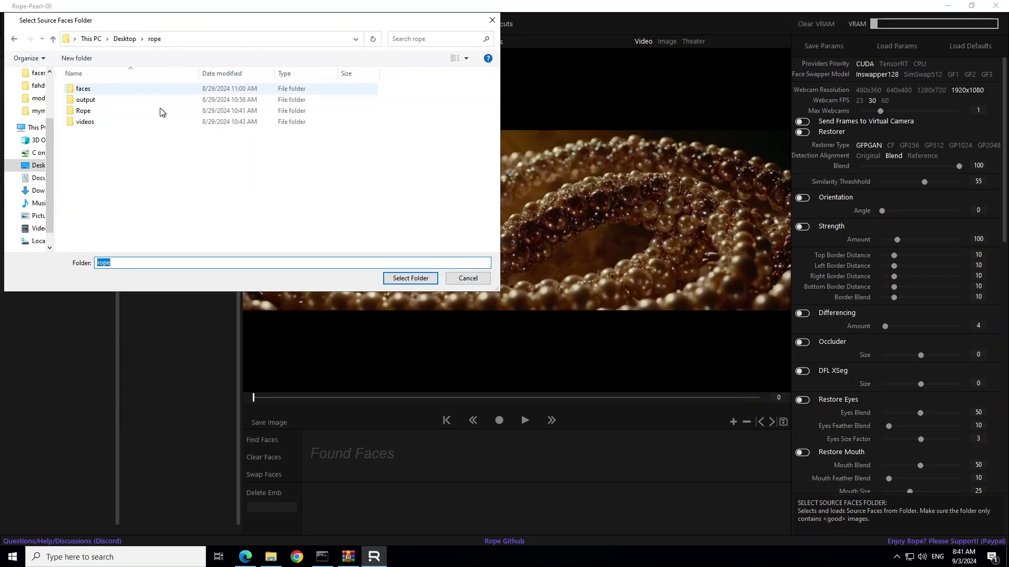
{"action": "double_click", "coordinate": [90, 91]}
{"action": "left_click", "coordinate": [410, 278]}
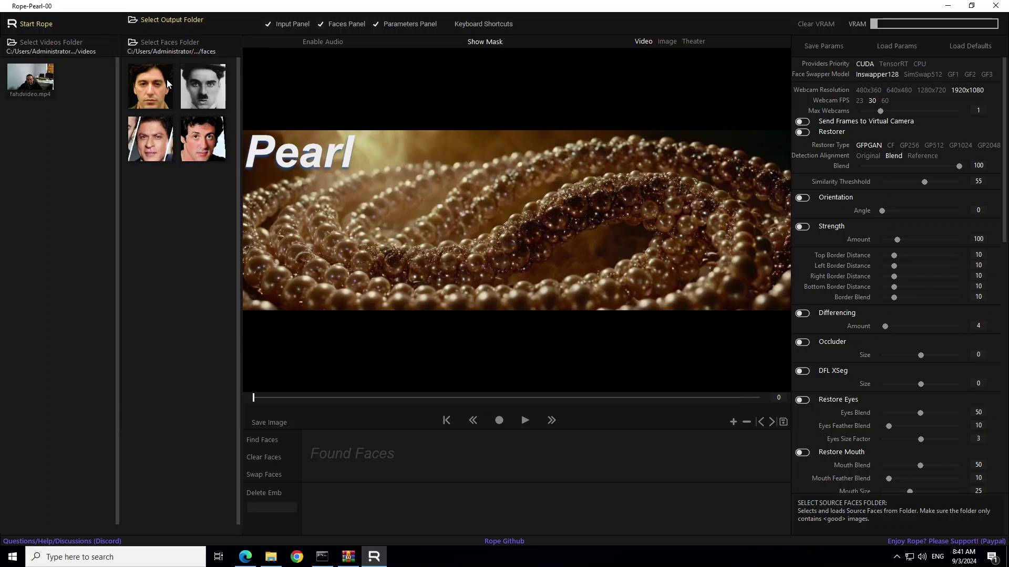
Set Desktop\rope\output as the output folder and start Rope
{"action": "left_click", "coordinate": [180, 22]}
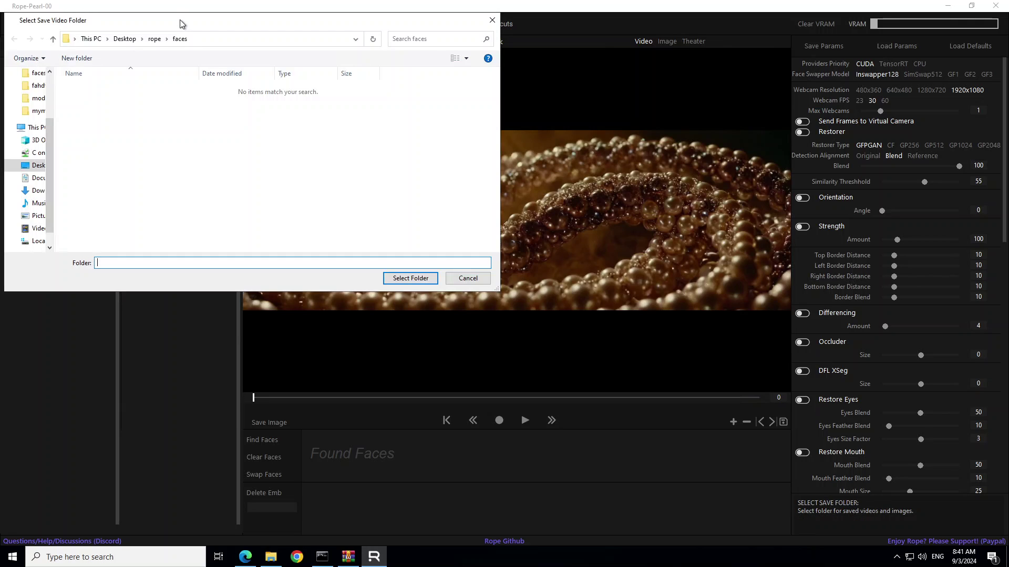
{"action": "left_click", "coordinate": [152, 40]}
{"action": "double_click", "coordinate": [107, 99]}
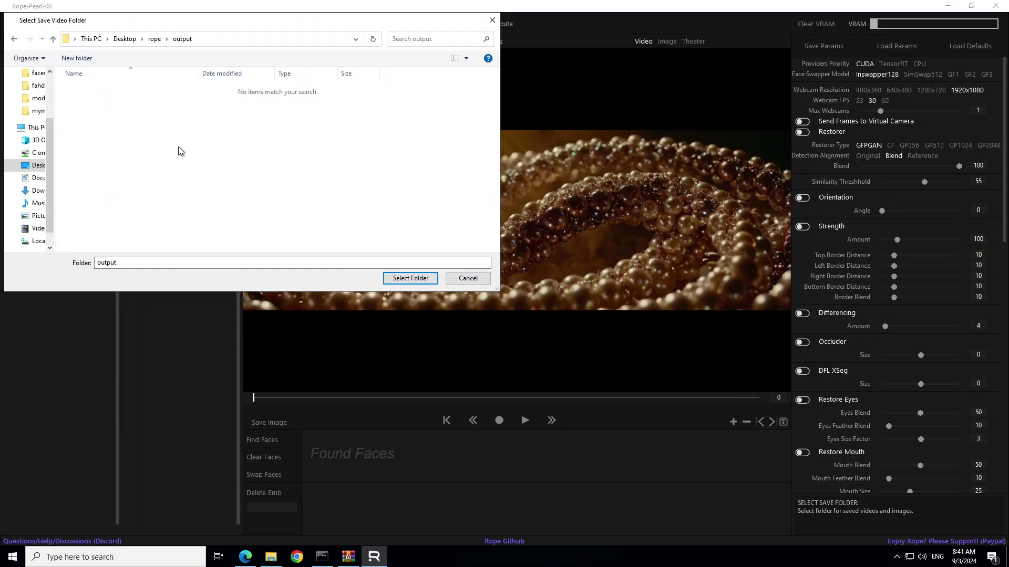
{"action": "left_click", "coordinate": [410, 278]}
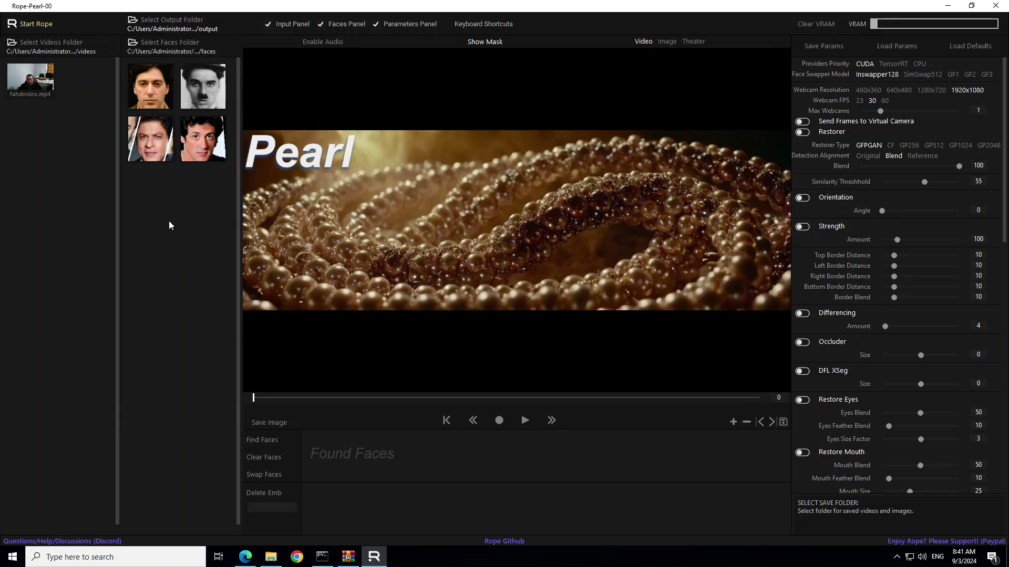
{"action": "left_click", "coordinate": [34, 26]}
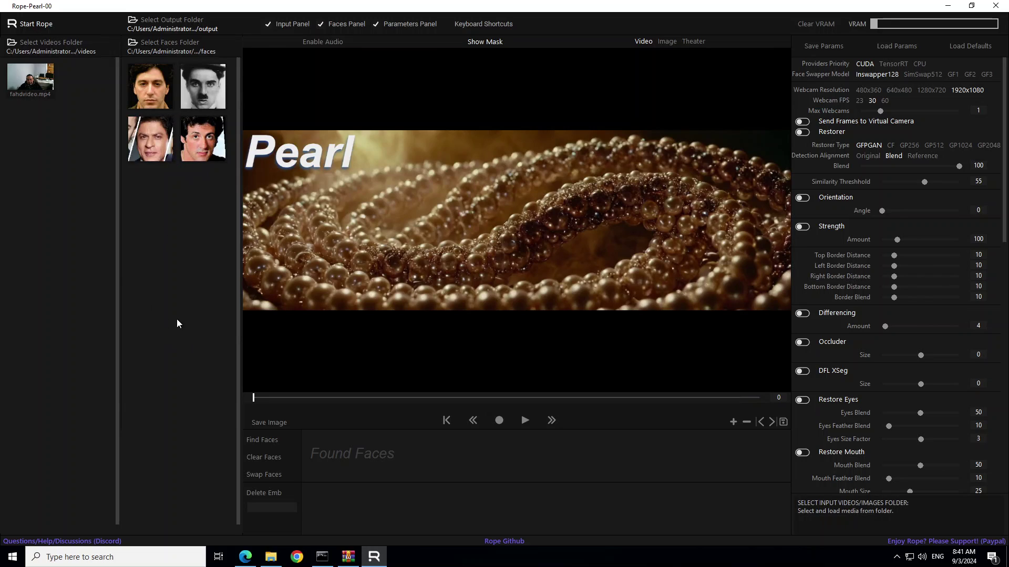
Load the input video, choose the first source face and find the faces in the current frame
{"action": "left_click", "coordinate": [25, 79]}
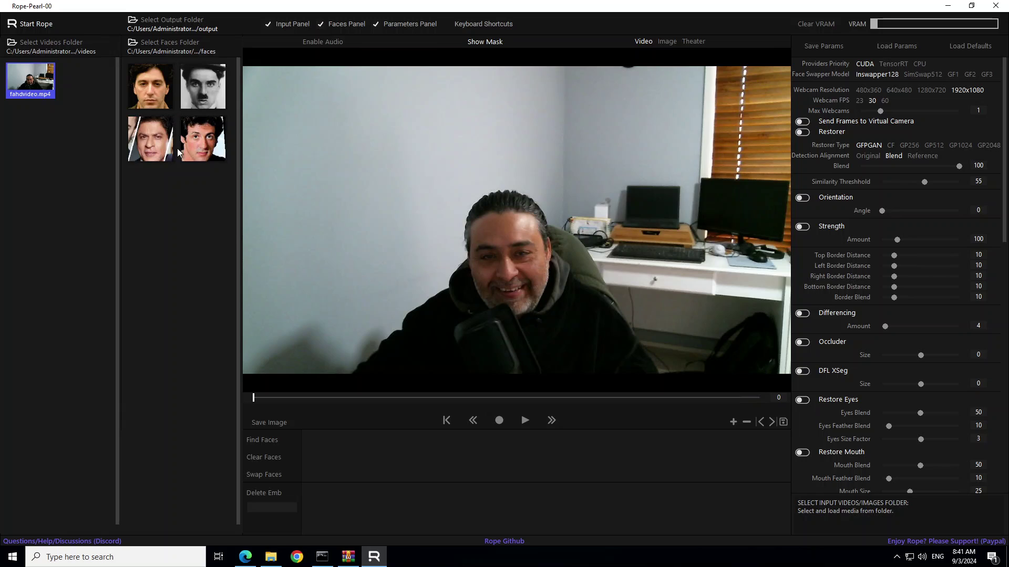
{"action": "left_click", "coordinate": [156, 105]}
{"action": "left_click", "coordinate": [261, 441]}
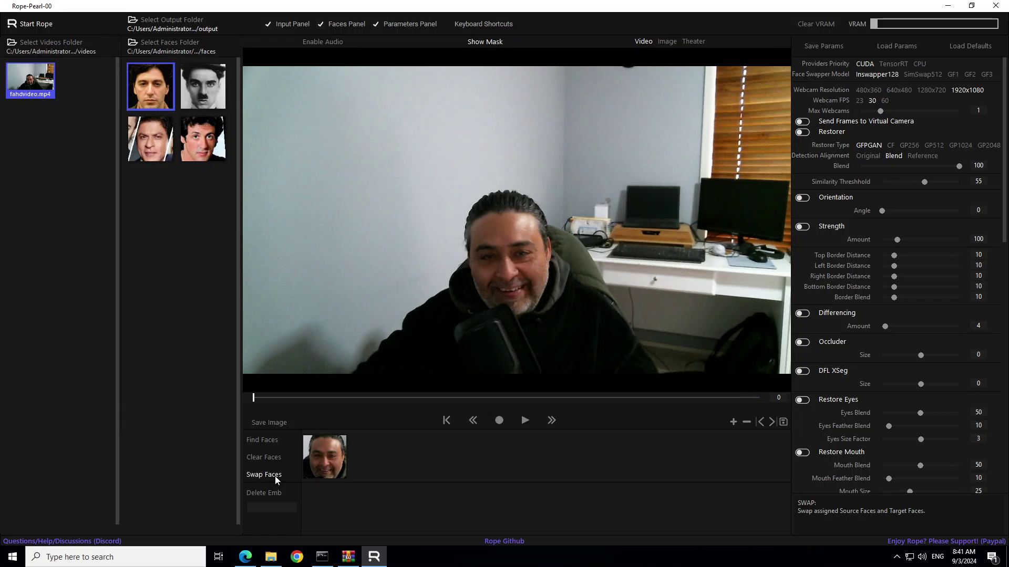
Play the video with face swapping on and assign the first source face to the found face
{"action": "left_click", "coordinate": [524, 421]}
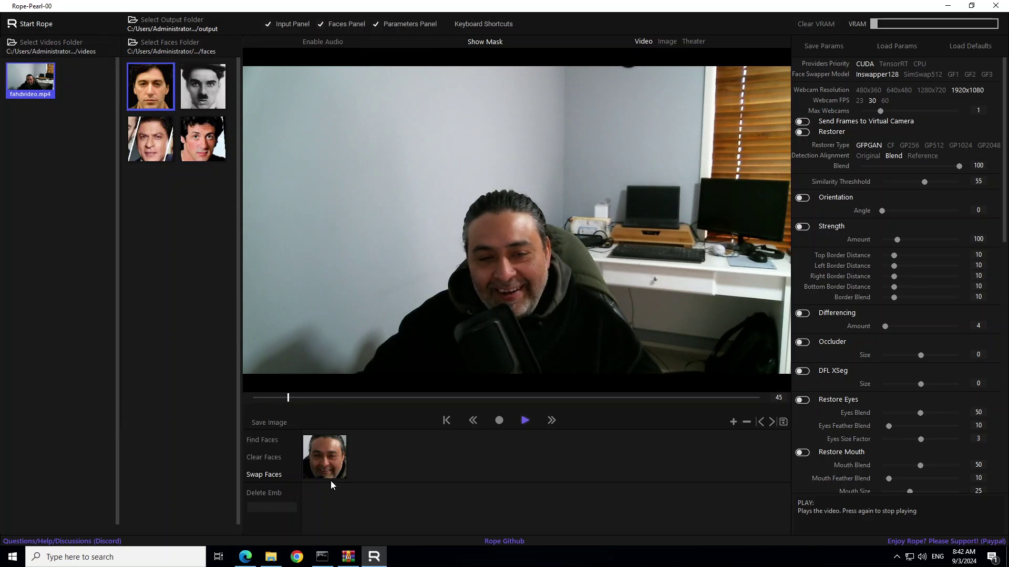
{"action": "left_click", "coordinate": [338, 461]}
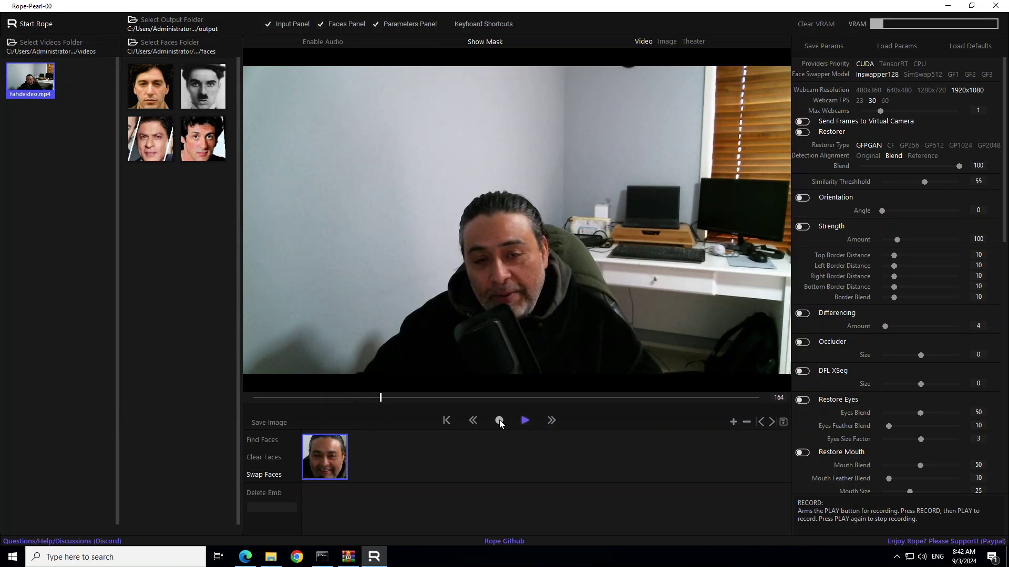
{"action": "left_click", "coordinate": [151, 86]}
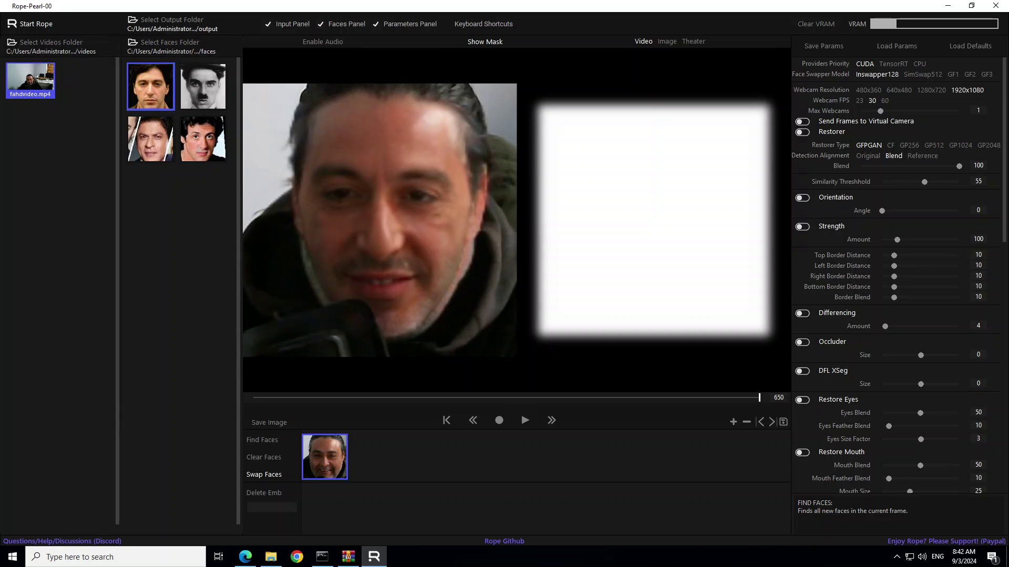
Switch the swap to the second source face and reload the input video from frame 0
{"action": "left_click", "coordinate": [204, 93]}
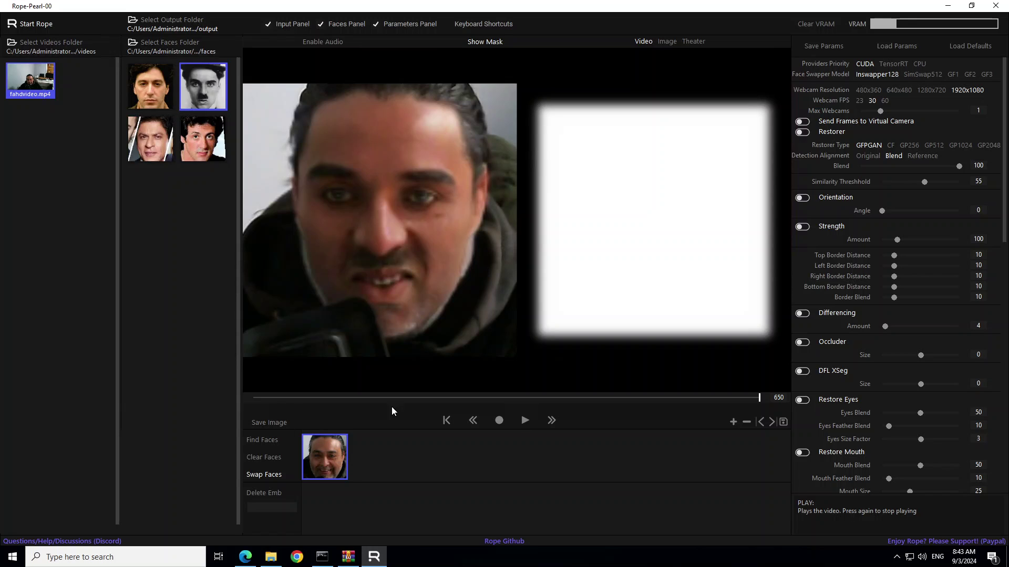
{"action": "left_click_drag", "start_coordinate": [759, 402], "coordinate": [220, 403]}
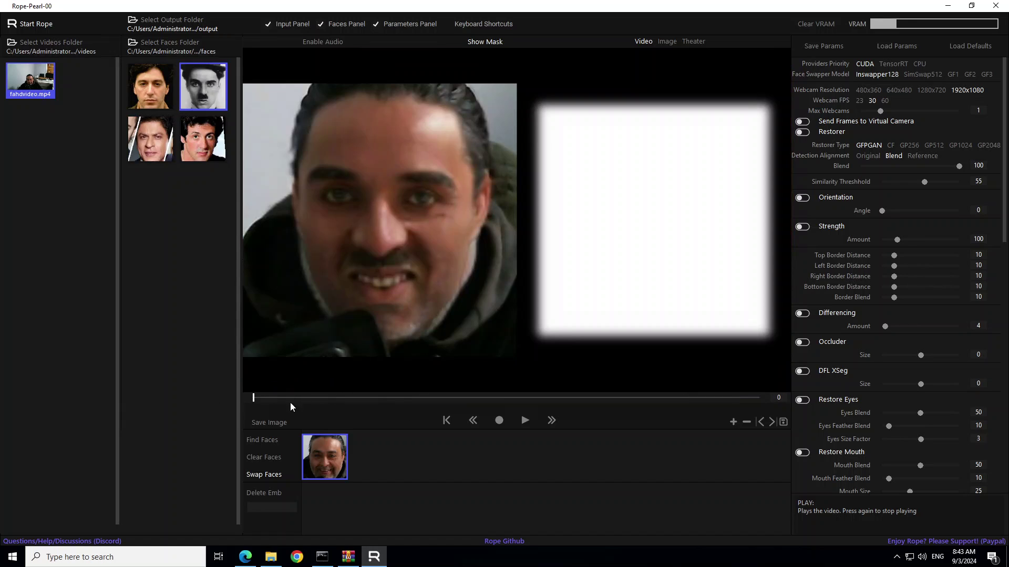
{"action": "left_click", "coordinate": [29, 85]}
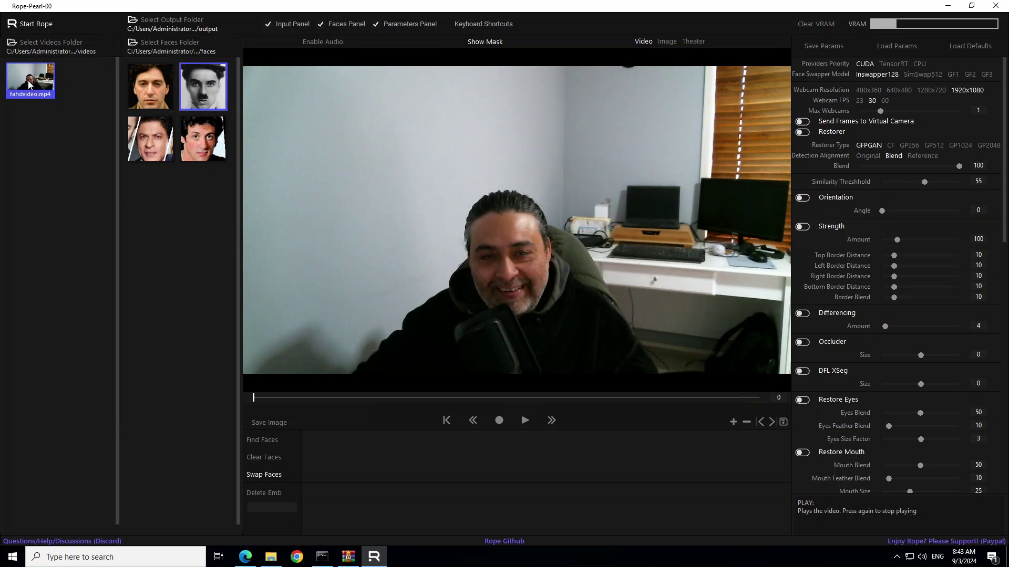